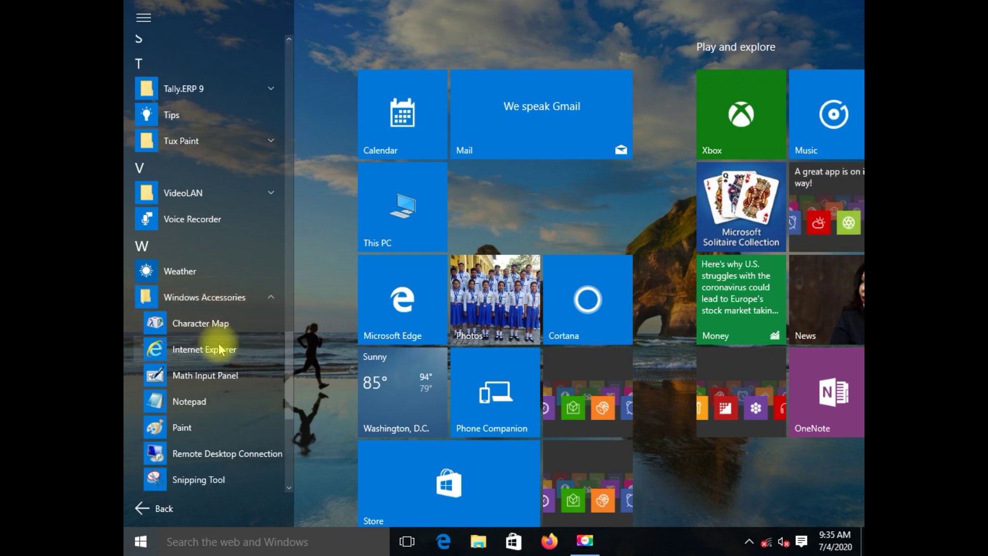
Step: Open Paint and draw a black rectangle about 288 × 169 px as the house wall, shifting it slightly upward
{"action": "scroll", "coordinate": [220, 416], "scroll_direction": "down", "scroll_amount": 1}
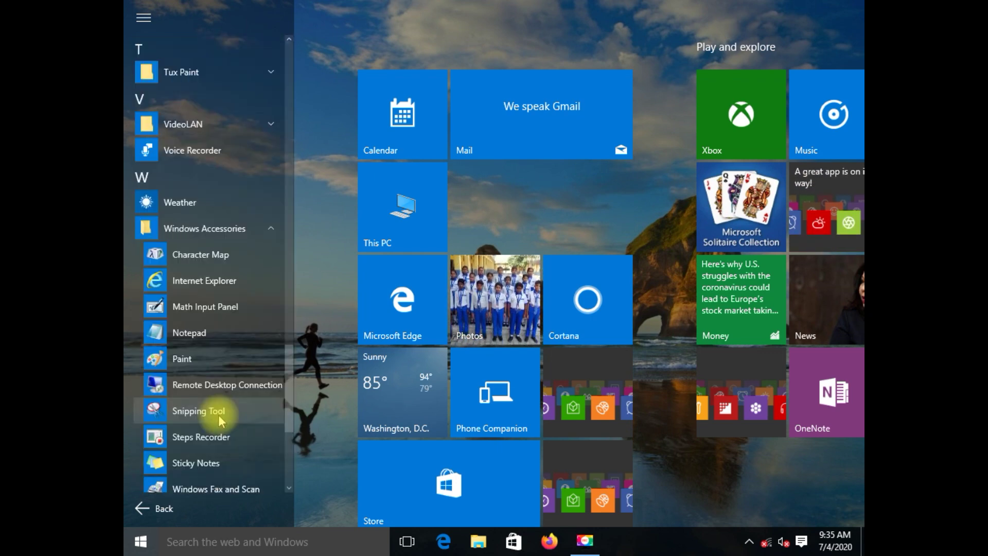
{"action": "left_click", "coordinate": [196, 357]}
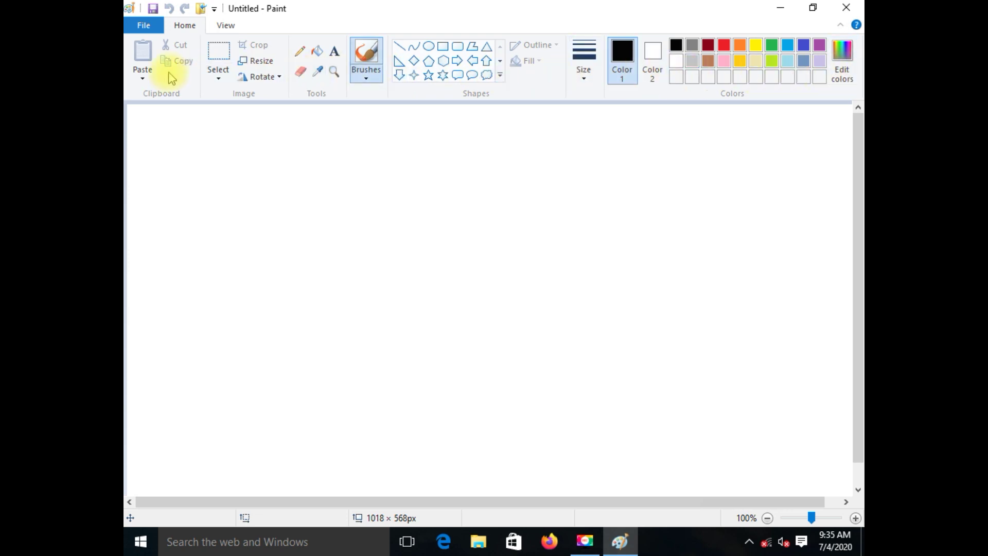
{"action": "left_click", "coordinate": [441, 48]}
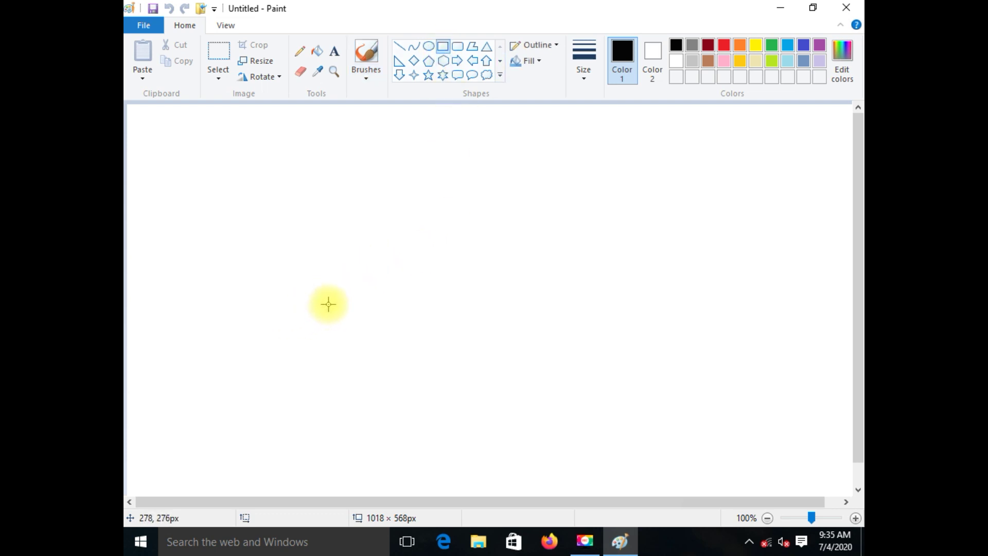
{"action": "left_click_drag", "start_coordinate": [256, 339], "coordinate": [465, 462]}
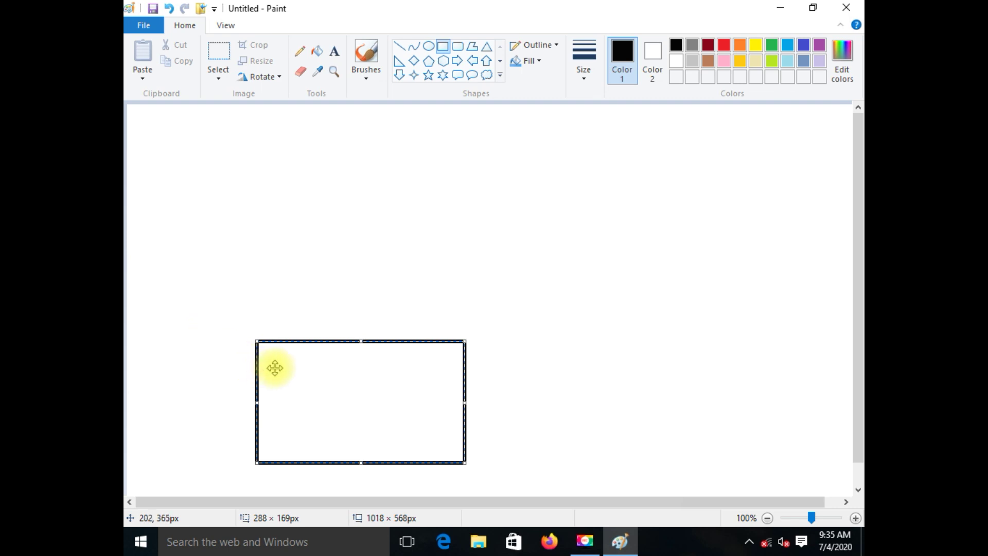
{"action": "left_click_drag", "start_coordinate": [300, 377], "coordinate": [307, 337]}
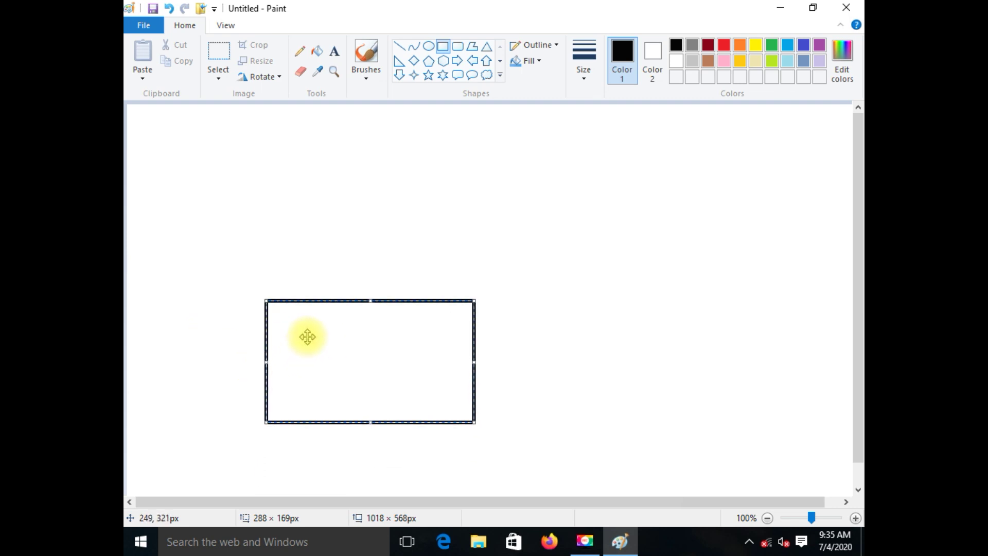
{"action": "left_click", "coordinate": [420, 206]}
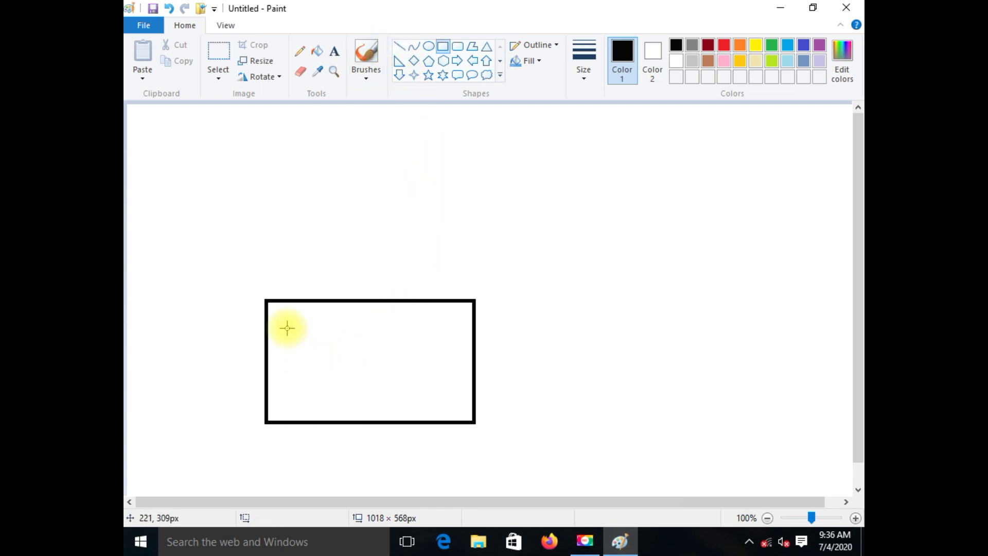
Step: Draw a window rectangle inside the wall and adjust it to about 132 × 54 px near the wall's centre
{"action": "left_click_drag", "start_coordinate": [307, 340], "coordinate": [419, 379]}
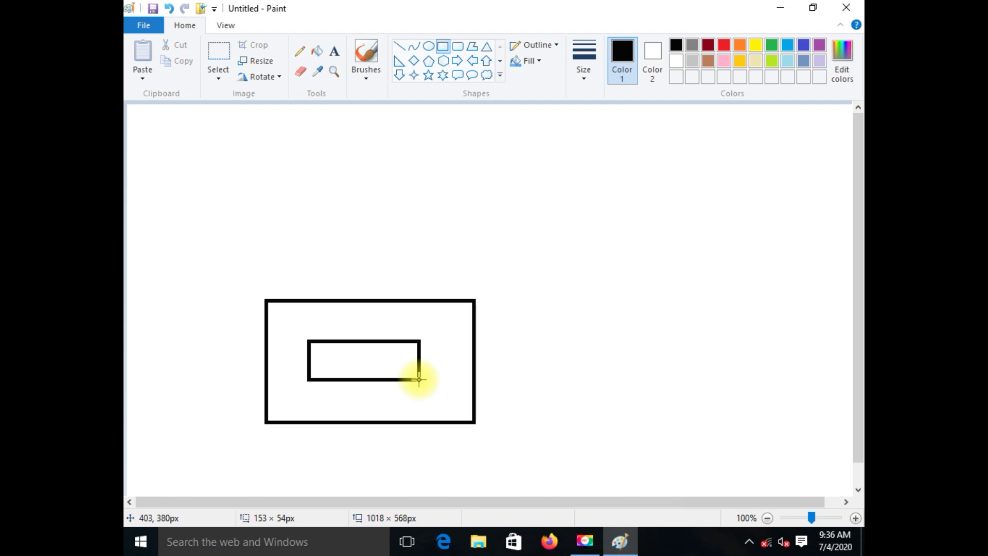
{"action": "left_click_drag", "start_coordinate": [420, 379], "coordinate": [419, 379]}
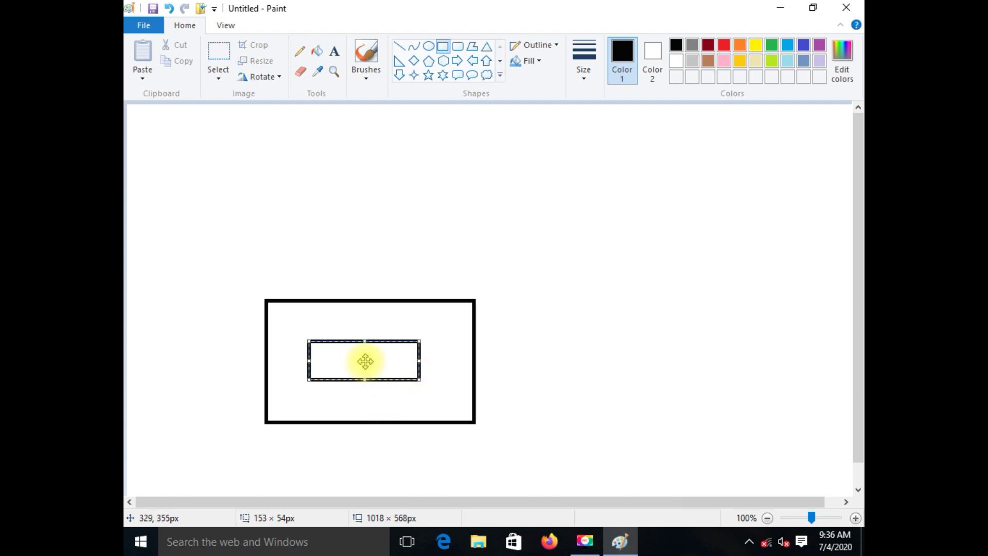
{"action": "left_click_drag", "start_coordinate": [365, 361], "coordinate": [428, 366]}
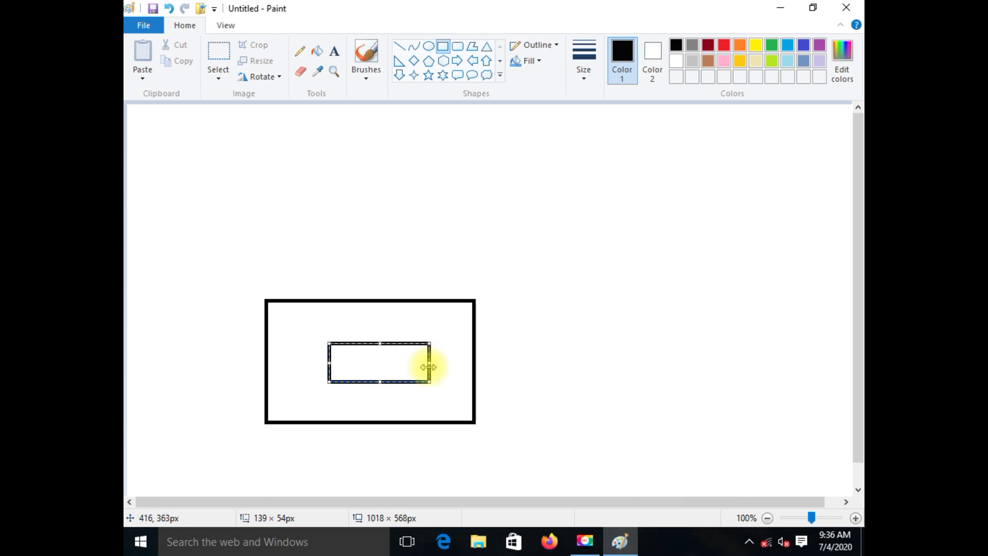
{"action": "left_click_drag", "start_coordinate": [428, 367], "coordinate": [424, 368]}
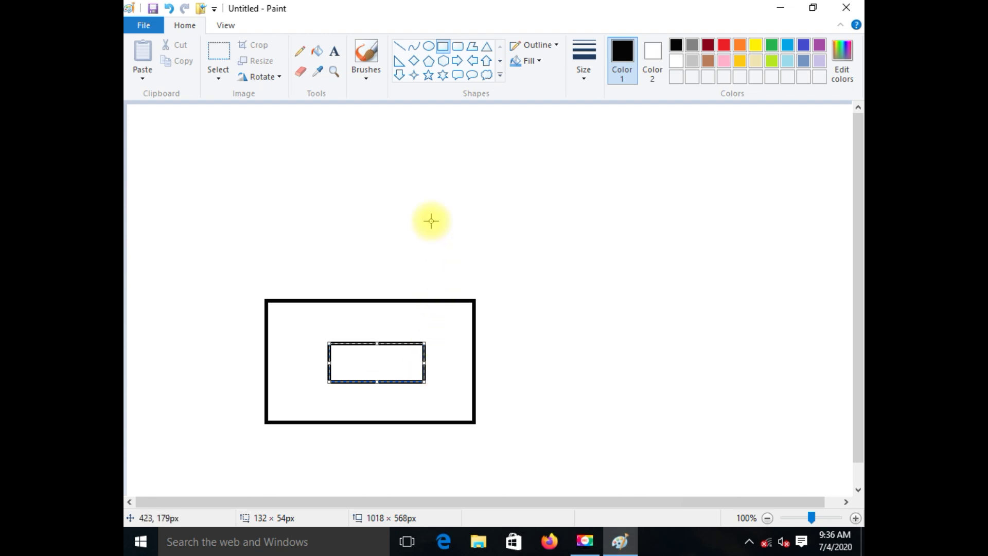
Step: Divide the window into three panes with two vertical lines, each about 54 px tall
{"action": "left_click", "coordinate": [401, 49]}
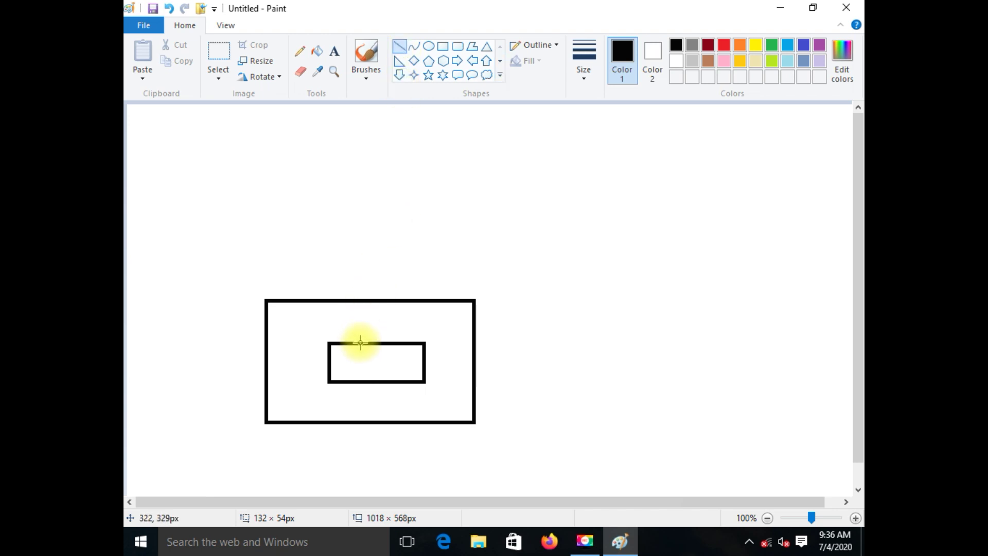
{"action": "left_click_drag", "start_coordinate": [362, 342], "coordinate": [361, 380]}
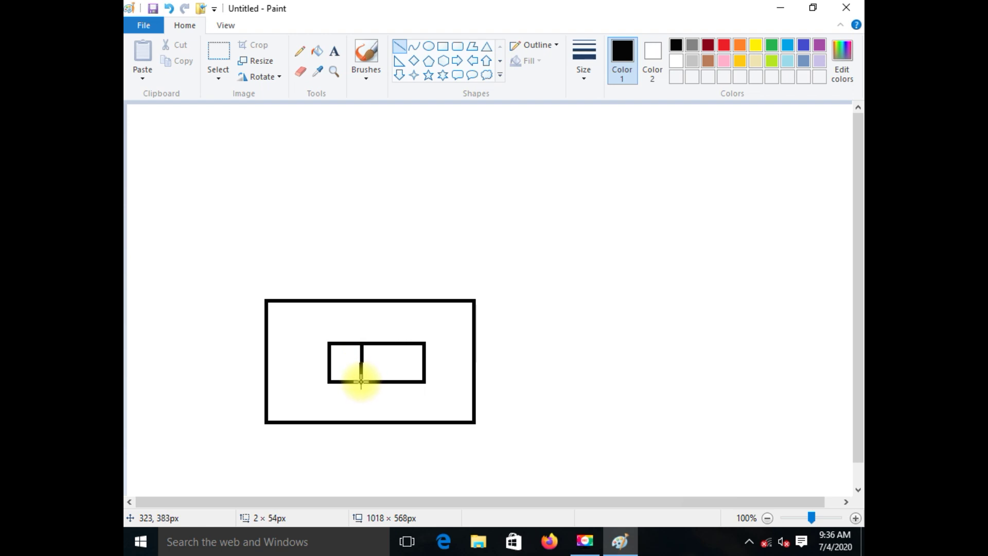
{"action": "left_click_drag", "start_coordinate": [362, 382], "coordinate": [362, 381]}
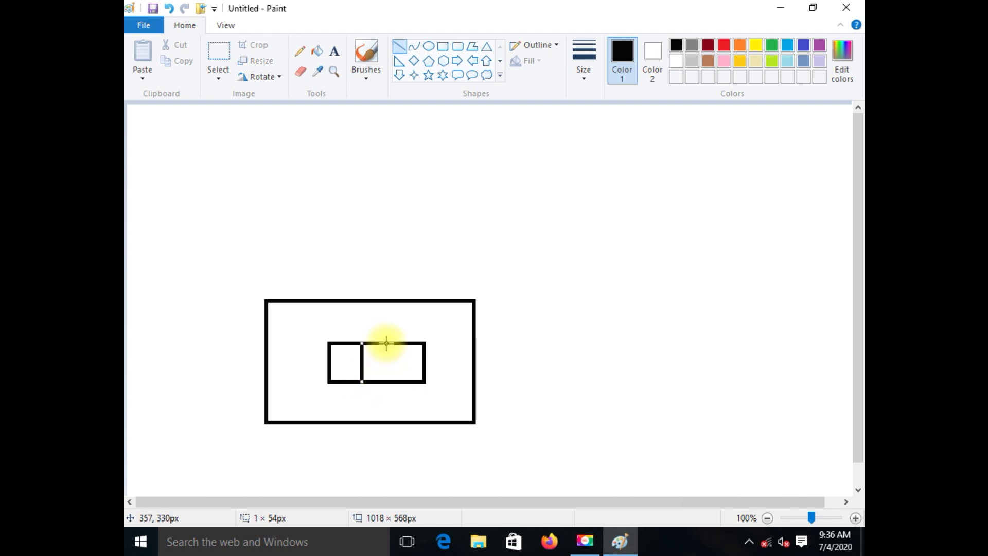
{"action": "left_click_drag", "start_coordinate": [386, 342], "coordinate": [387, 376]}
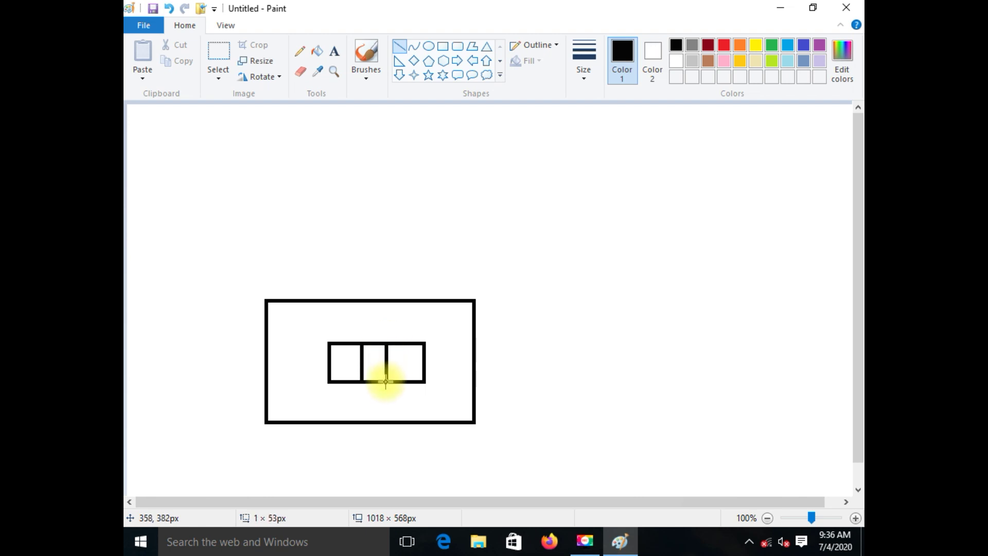
{"action": "left_click_drag", "start_coordinate": [386, 381], "coordinate": [386, 382]}
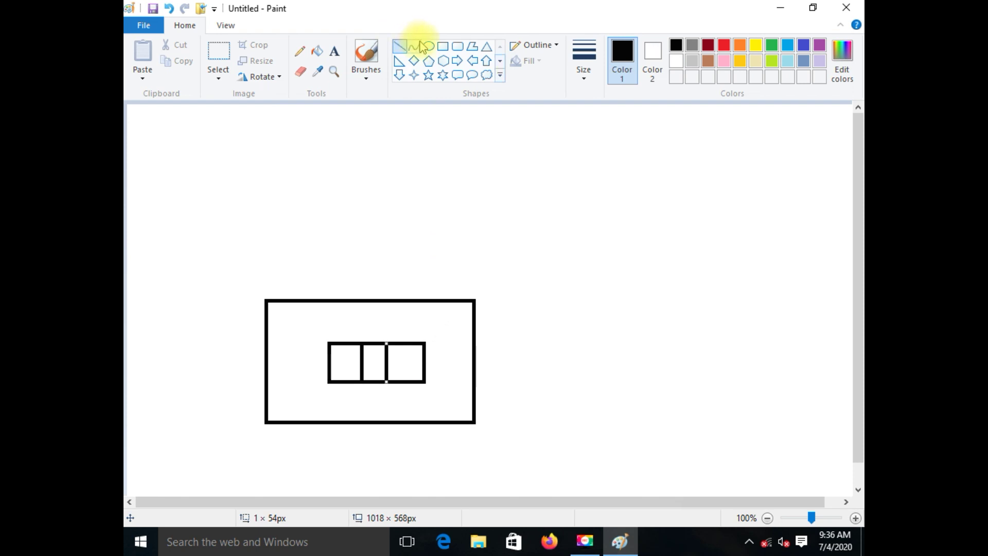
Step: Add a rectangle about 70 × 169 px against the wall's left edge and cap it with a triangle about 100 × 84 px
{"action": "left_click", "coordinate": [443, 46]}
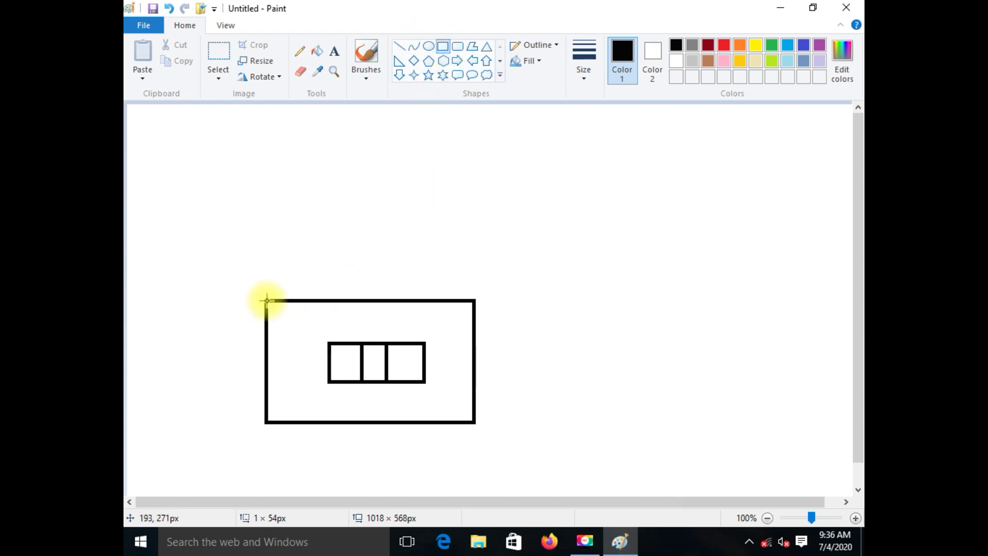
{"action": "left_click_drag", "start_coordinate": [266, 300], "coordinate": [217, 422]}
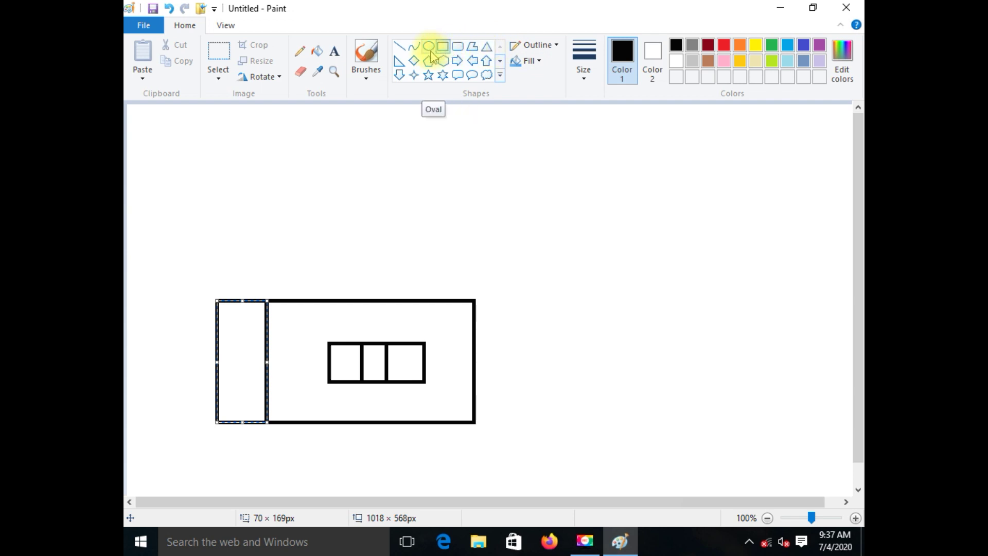
{"action": "left_click", "coordinate": [486, 51]}
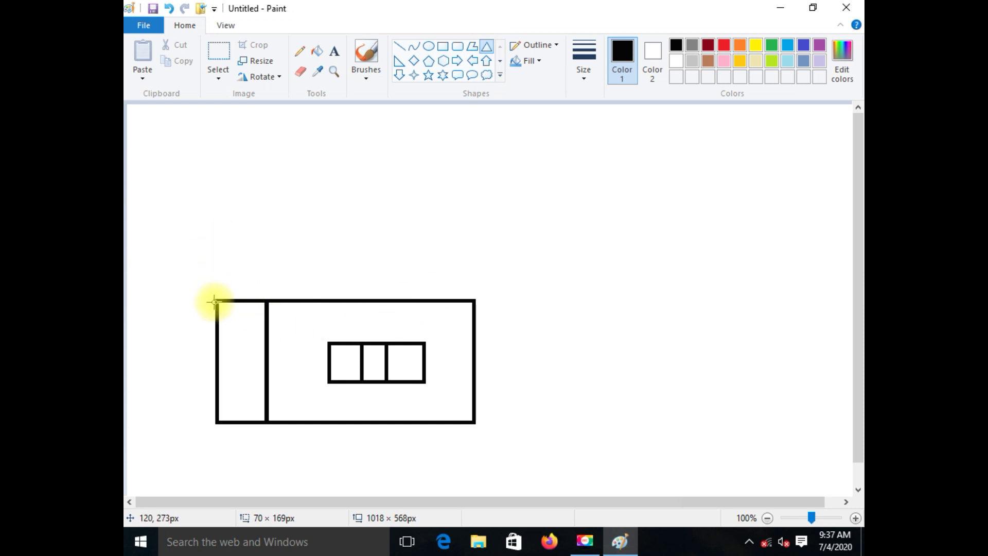
{"action": "left_click_drag", "start_coordinate": [205, 303], "coordinate": [277, 242]}
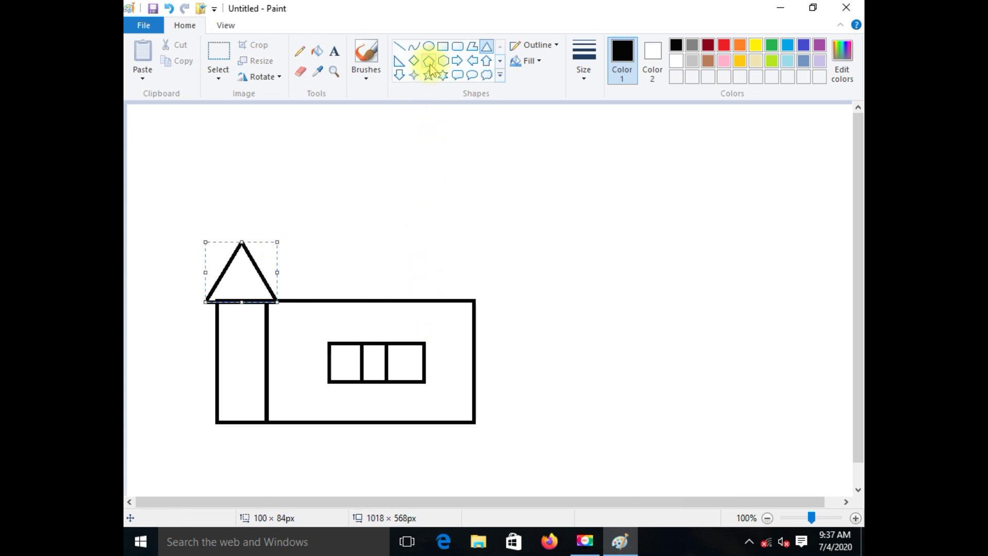
Step: Draw a door about 42 × 104 px in the narrow left section and an oval about 30 × 39 px inside the triangle
{"action": "left_click", "coordinate": [443, 47]}
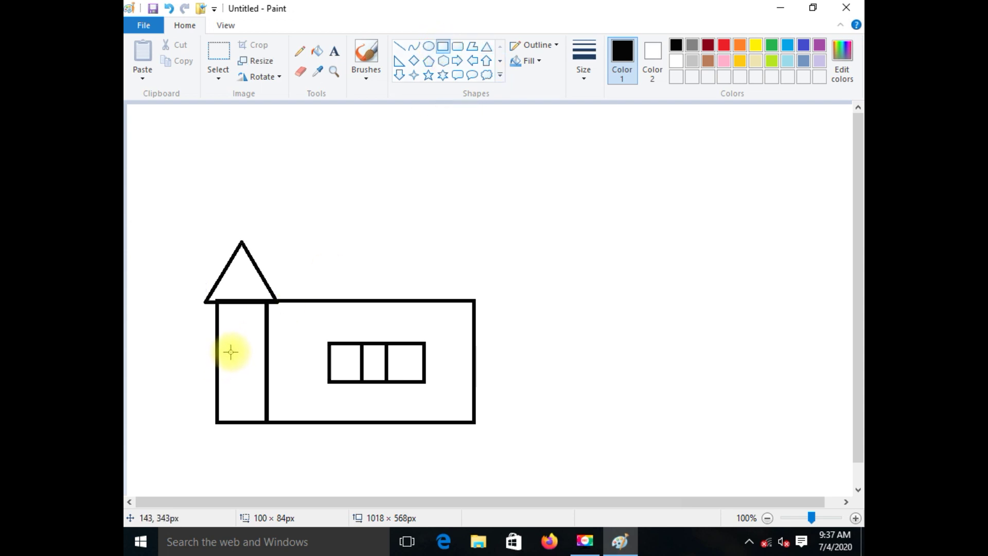
{"action": "left_click_drag", "start_coordinate": [226, 344], "coordinate": [256, 421]}
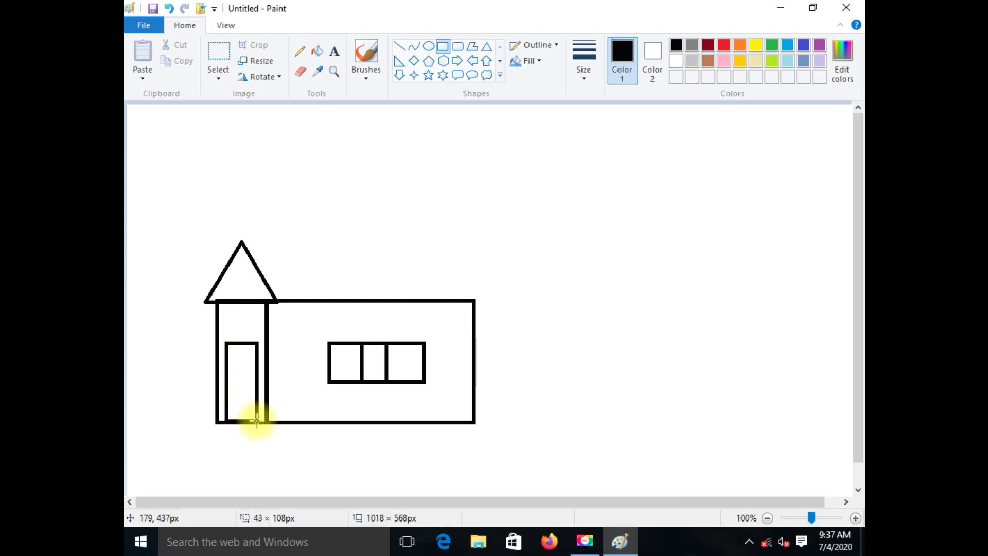
{"action": "left_click_drag", "start_coordinate": [256, 421], "coordinate": [256, 418]}
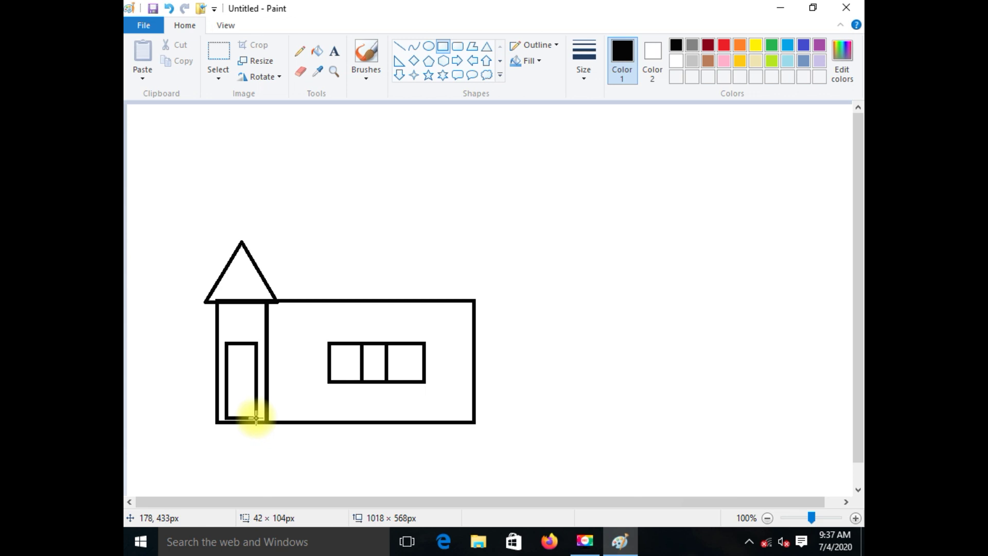
{"action": "left_click_drag", "start_coordinate": [256, 418], "coordinate": [255, 418]}
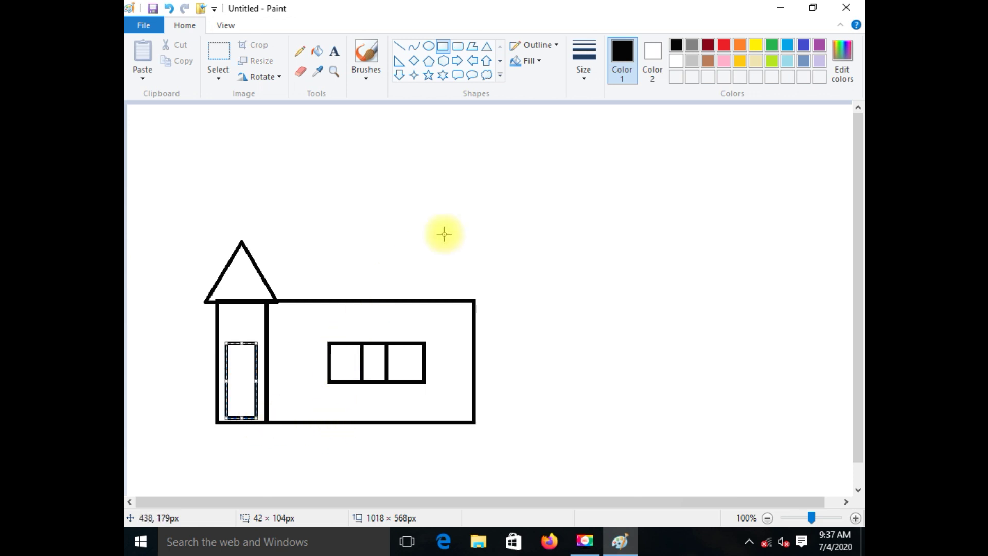
{"action": "left_click", "coordinate": [426, 49]}
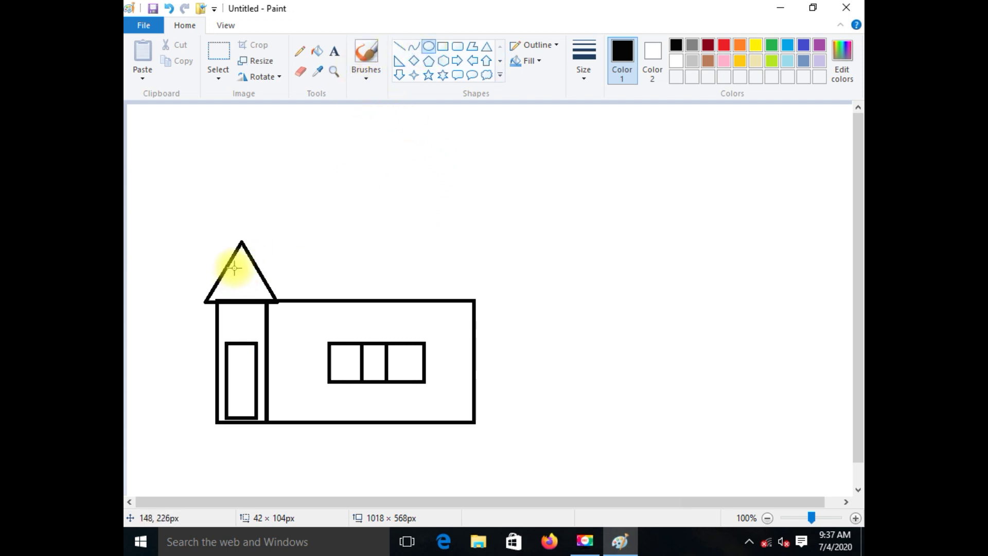
{"action": "left_click_drag", "start_coordinate": [229, 266], "coordinate": [251, 295]}
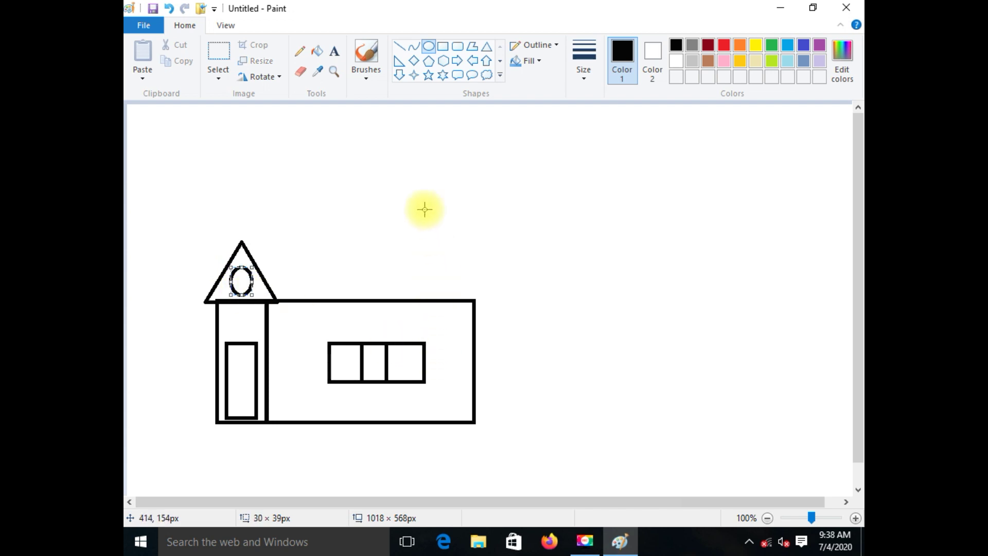
Step: Complete the roof with a ridge line from the triangle's apex and a slanted edge to the wall's upper-right corner, erasing the ridge overhang
{"action": "left_click", "coordinate": [400, 49]}
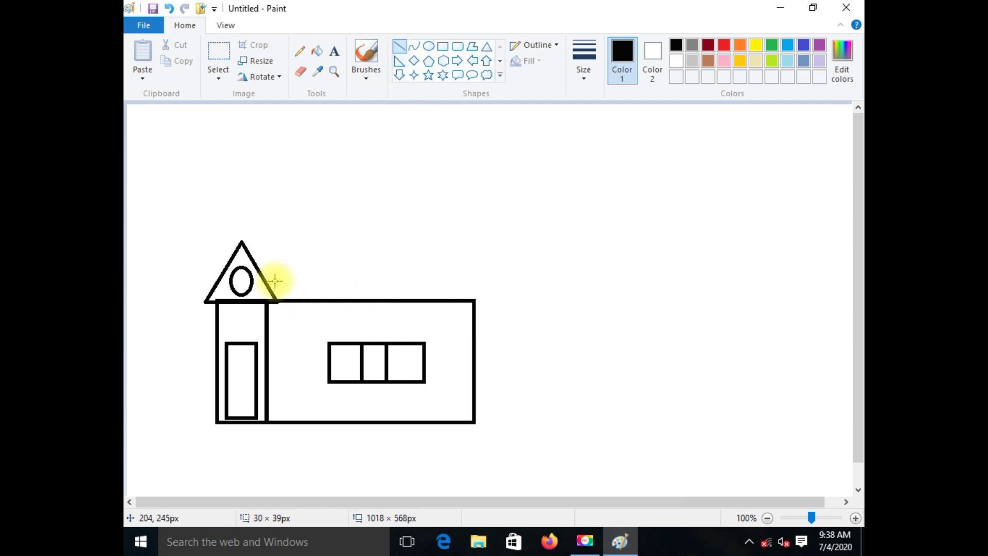
{"action": "left_click_drag", "start_coordinate": [241, 241], "coordinate": [448, 242]}
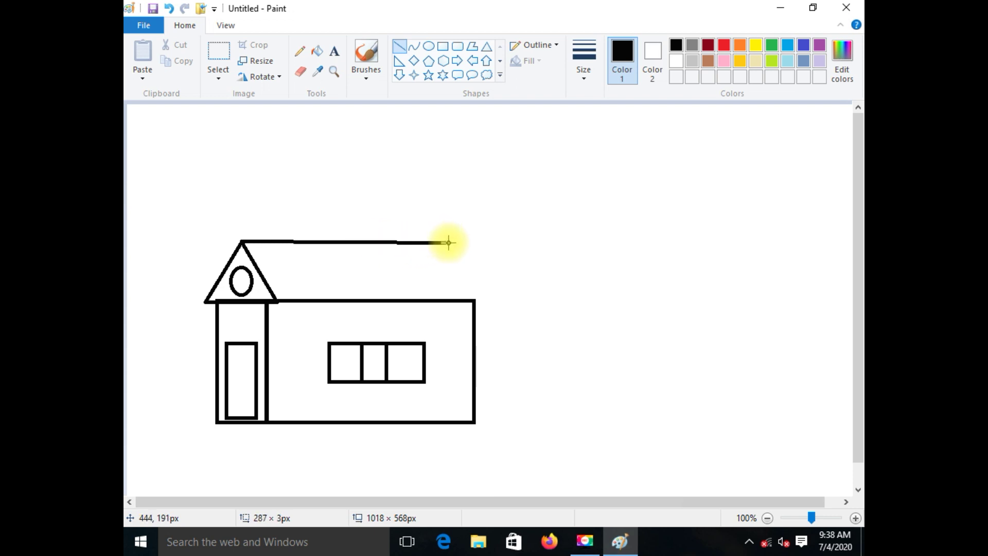
{"action": "left_click_drag", "start_coordinate": [448, 242], "coordinate": [449, 243]}
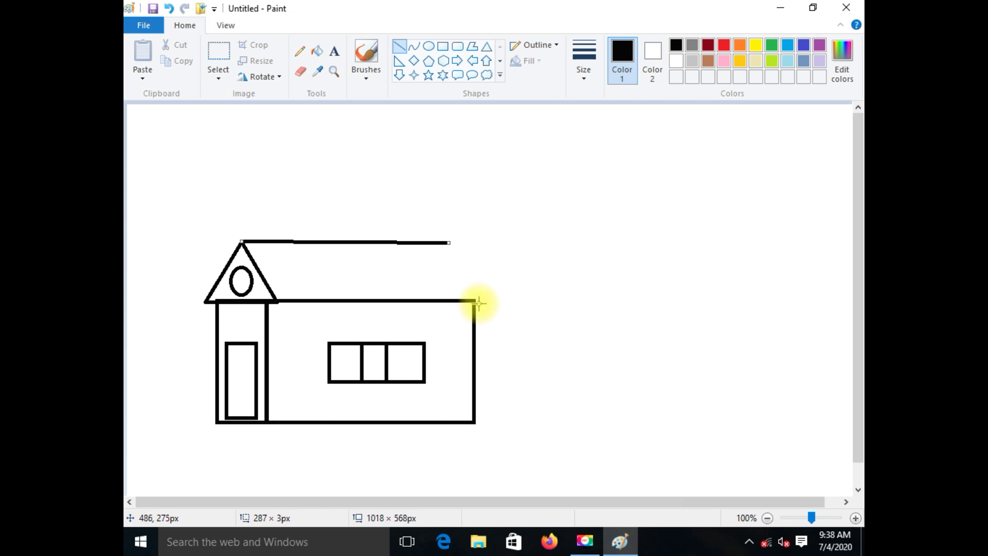
{"action": "left_click_drag", "start_coordinate": [473, 301], "coordinate": [446, 243]}
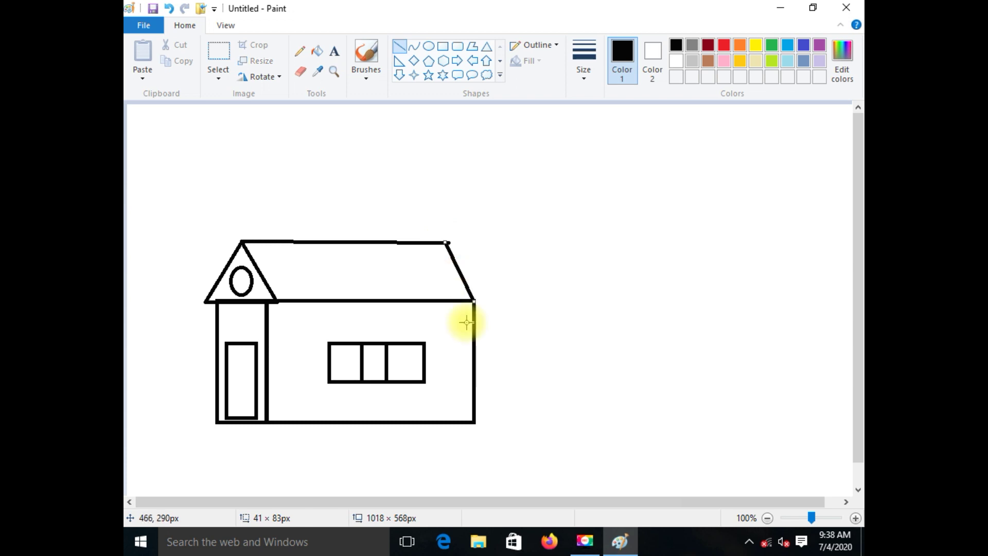
{"action": "left_click", "coordinate": [368, 242]}
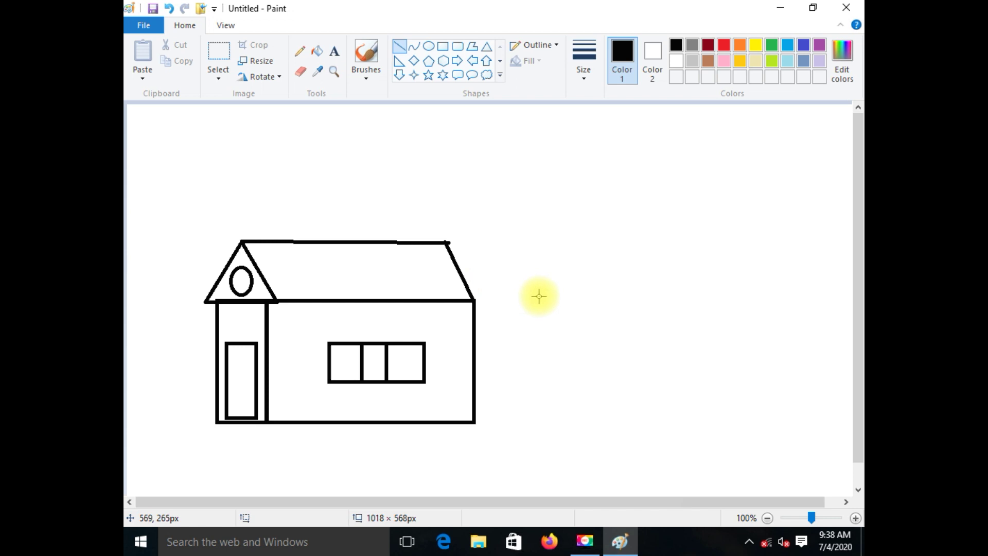
{"action": "left_click", "coordinate": [306, 75]}
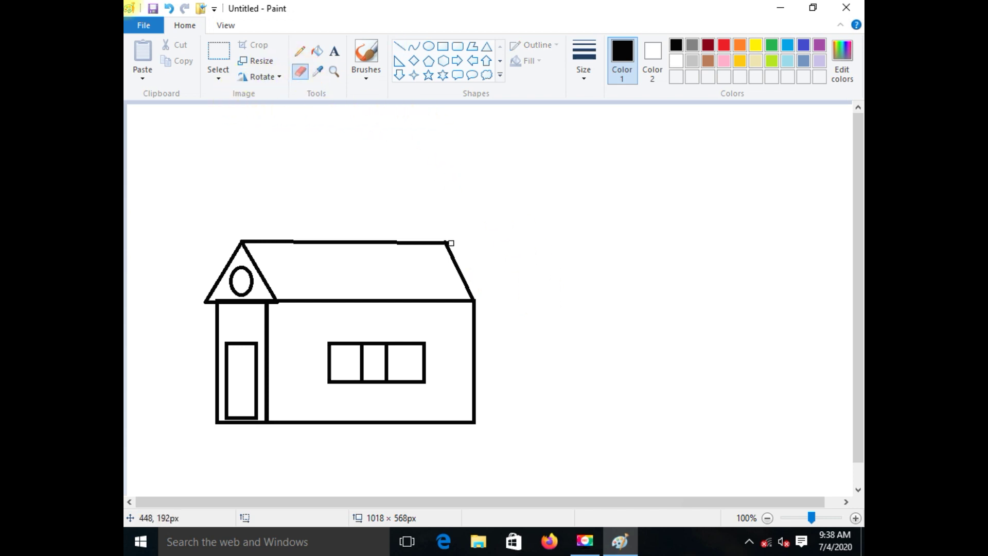
{"action": "left_click", "coordinate": [449, 244]}
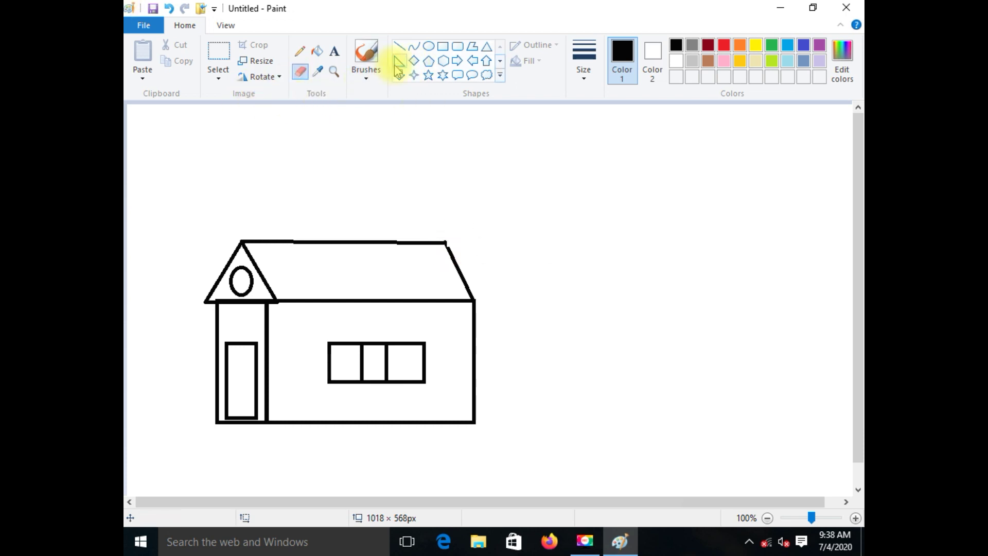
Step: Fill the main wall around the window with red
{"action": "left_click", "coordinate": [318, 53]}
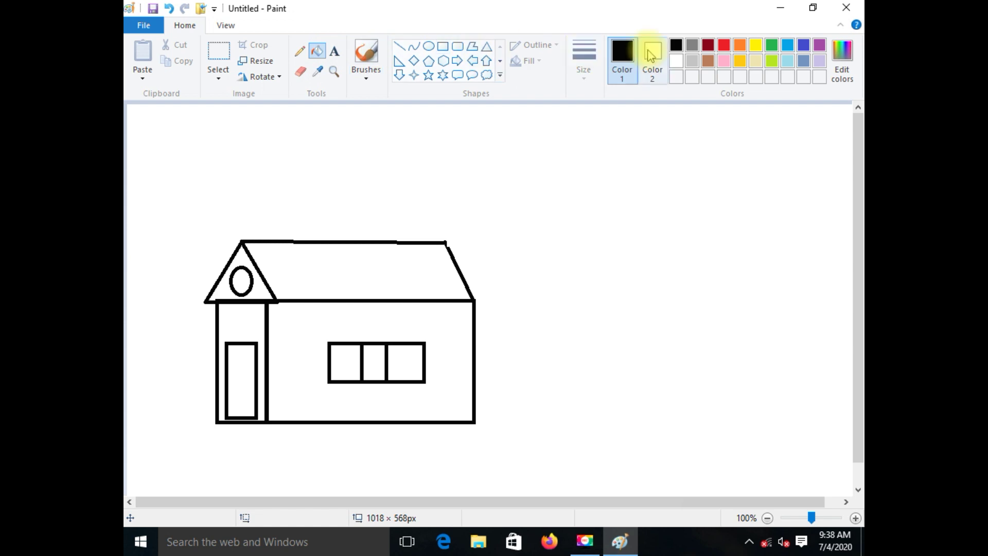
{"action": "left_click", "coordinate": [725, 47]}
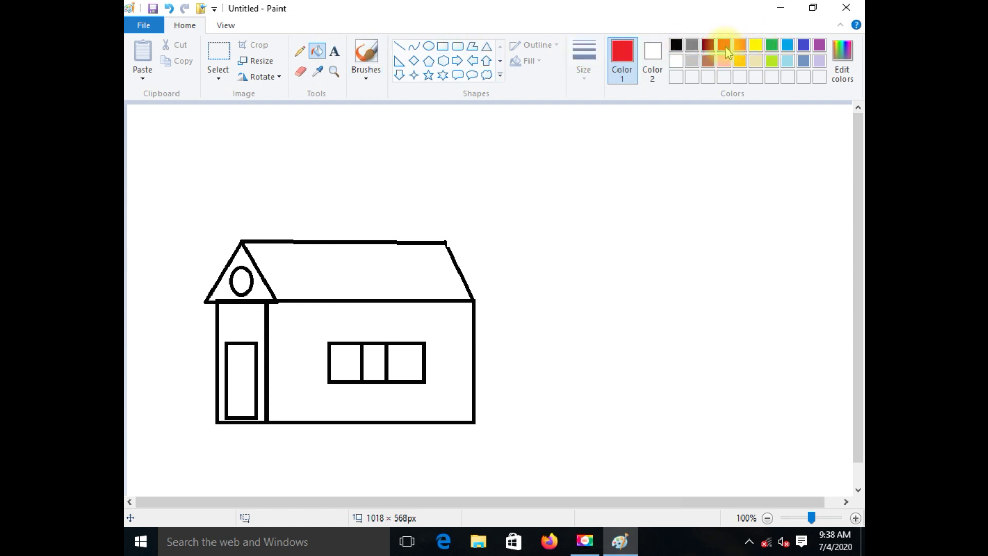
{"action": "left_click", "coordinate": [315, 364]}
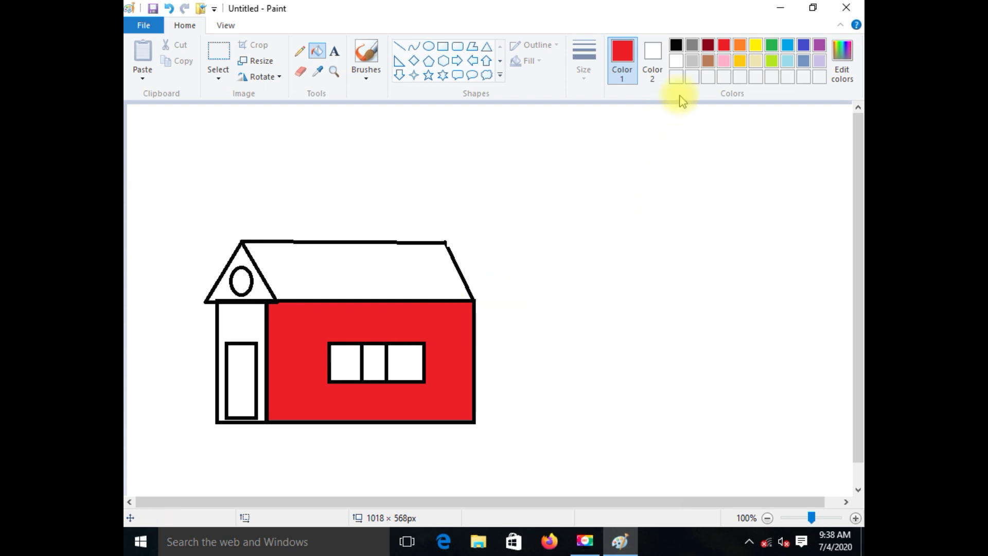
Step: Fill the narrow section around the door with bright blue, and the three window panes, door and oval with yellow
{"action": "left_click", "coordinate": [786, 49]}
{"action": "left_click", "coordinate": [247, 324]}
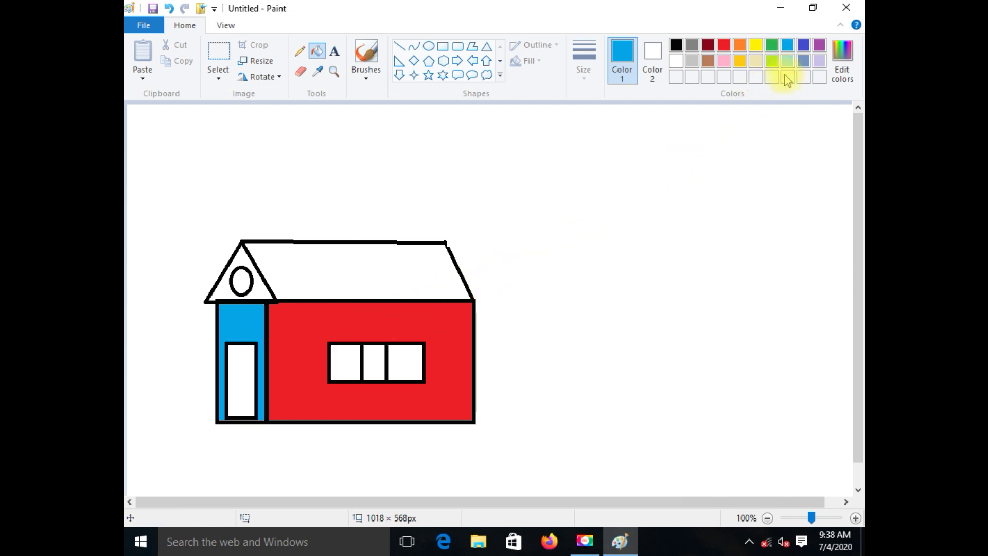
{"action": "left_click", "coordinate": [692, 48]}
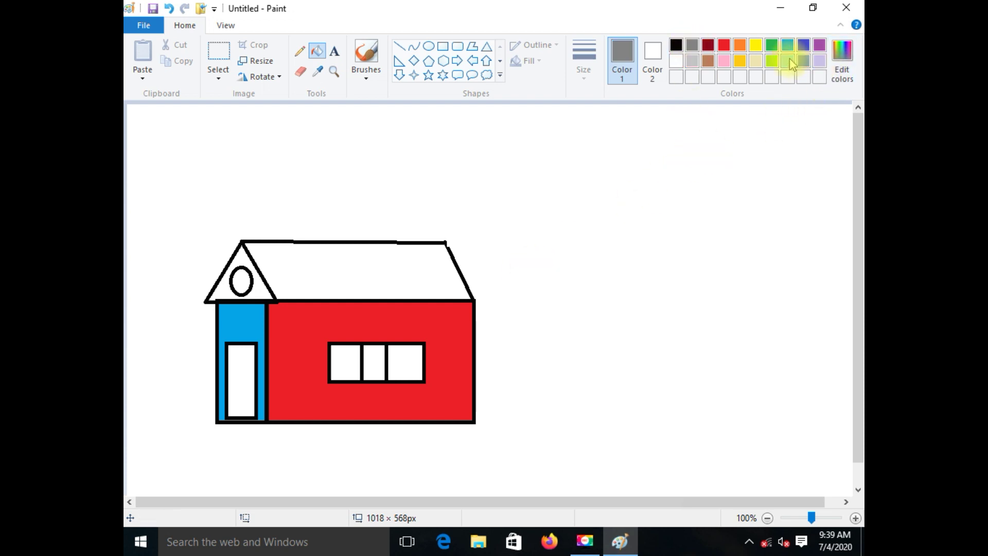
{"action": "left_click", "coordinate": [756, 45]}
{"action": "left_click", "coordinate": [401, 360]}
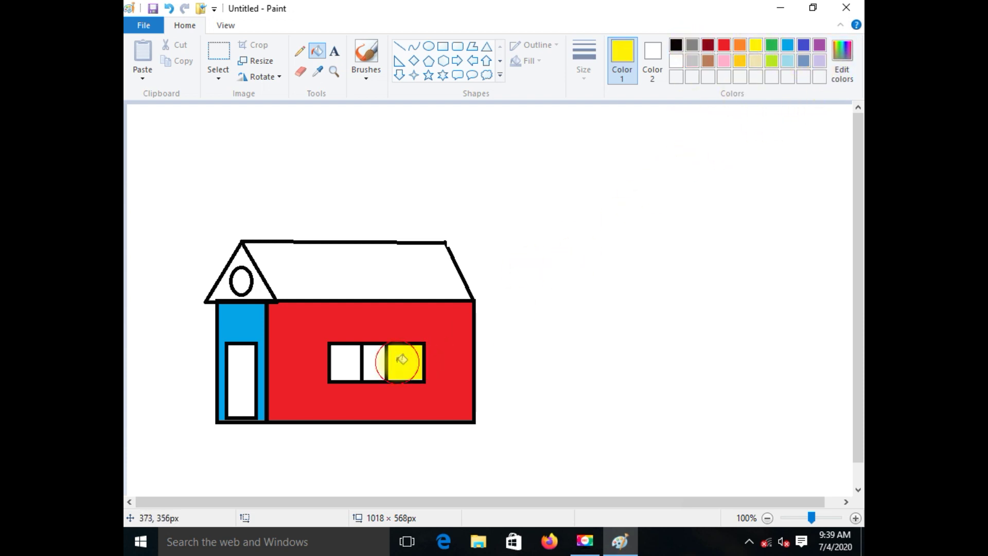
{"action": "left_click", "coordinate": [373, 367]}
{"action": "left_click", "coordinate": [348, 368]}
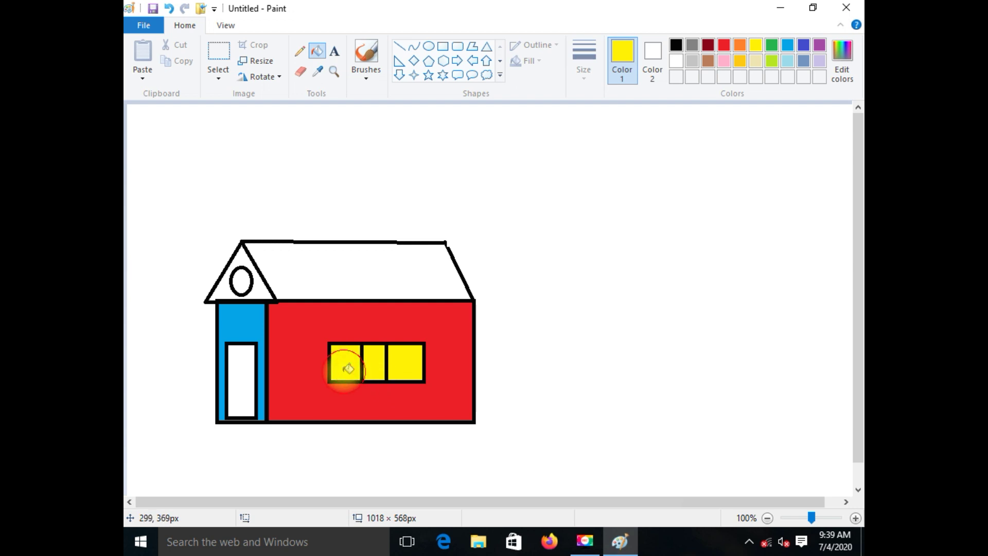
{"action": "left_click", "coordinate": [244, 378]}
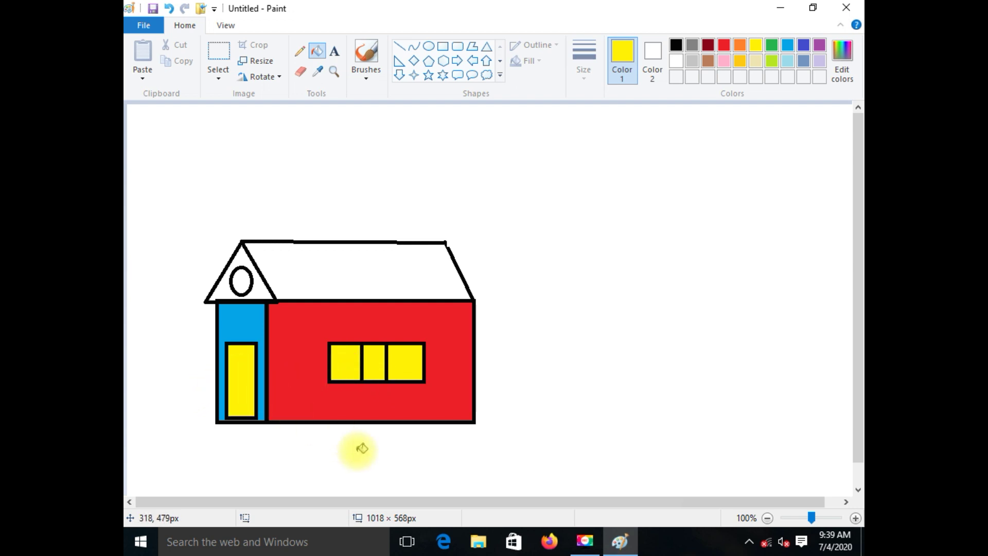
{"action": "left_click", "coordinate": [242, 281]}
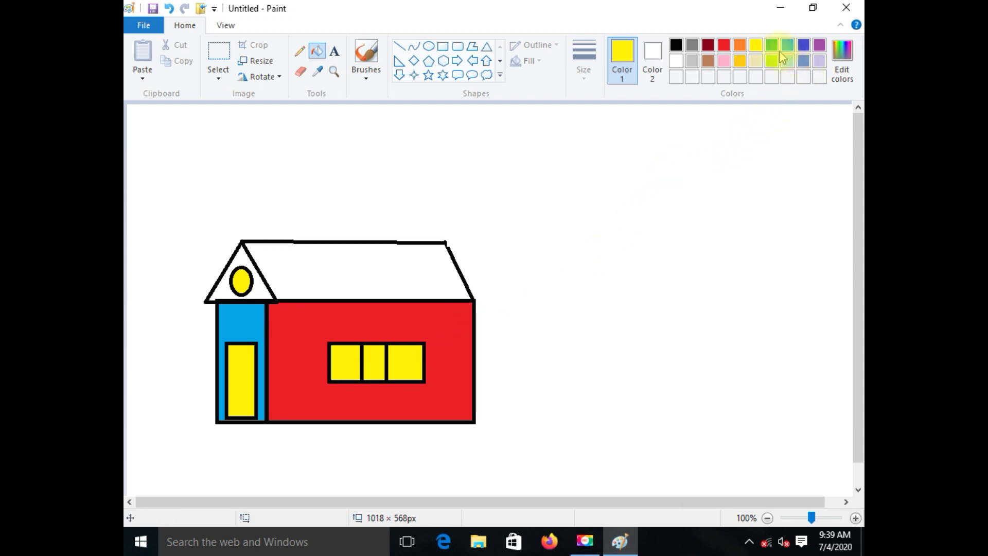
Step: Fill the sloping roof with gray and the triangle around the oval with black
{"action": "left_click", "coordinate": [708, 62]}
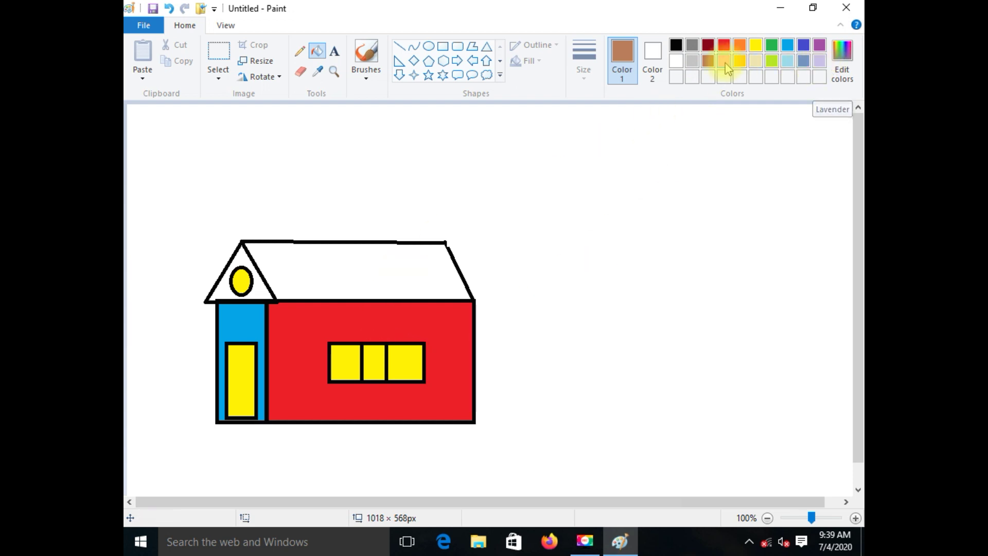
{"action": "left_click", "coordinate": [692, 45]}
{"action": "left_click", "coordinate": [375, 266]}
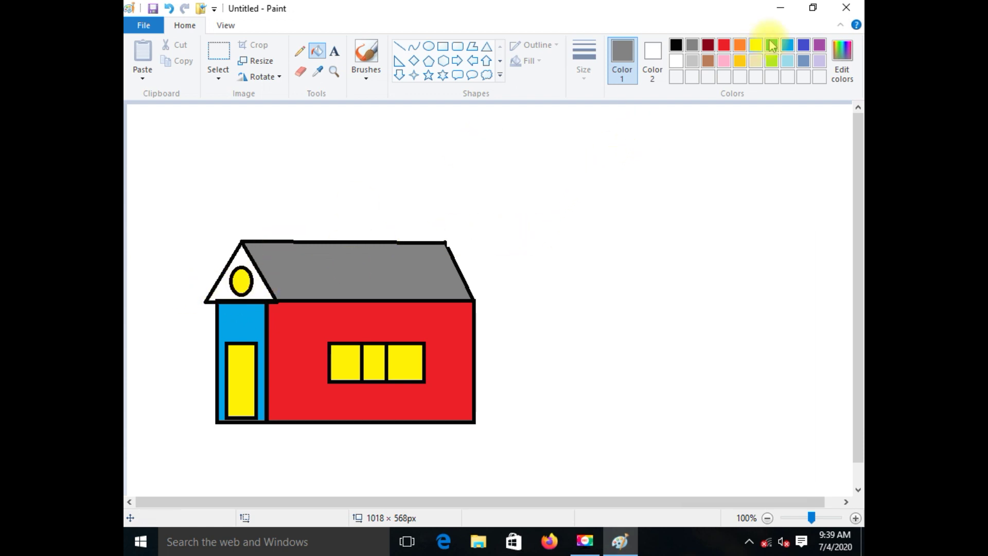
{"action": "left_click", "coordinate": [676, 46]}
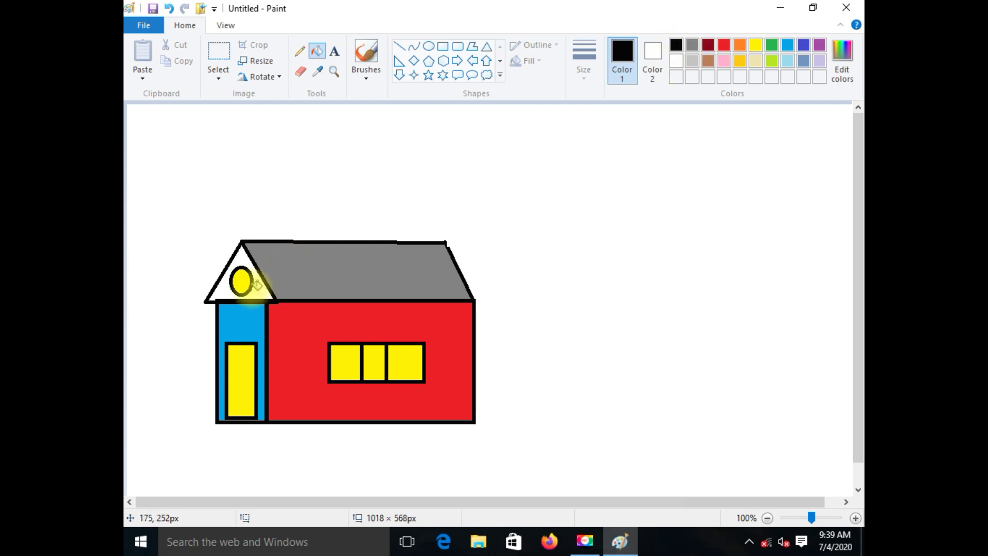
{"action": "left_click", "coordinate": [225, 289]}
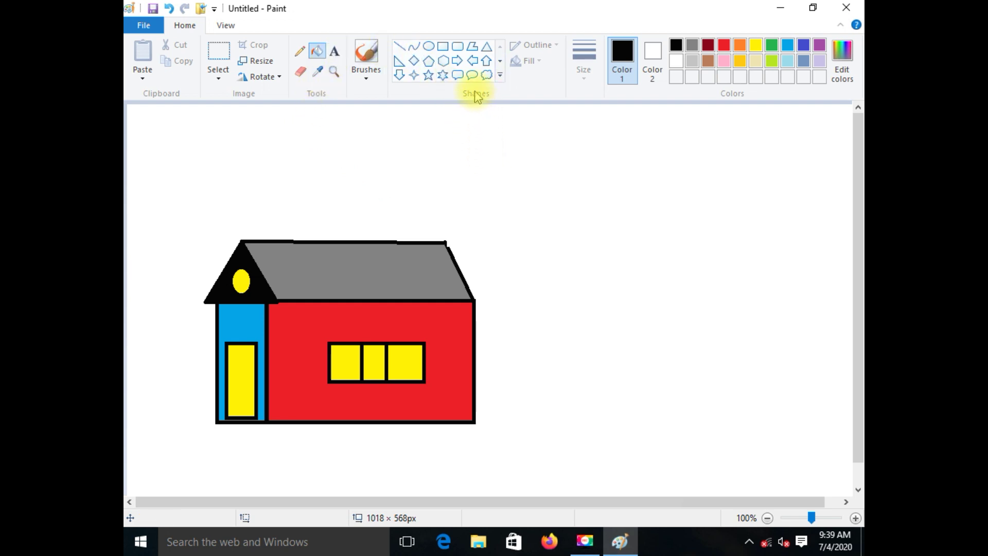
Step: Draw two upright curves beside the house as tree trunk sides, about 253 px and 269 px tall, bowed toward each other
{"action": "left_click", "coordinate": [413, 49]}
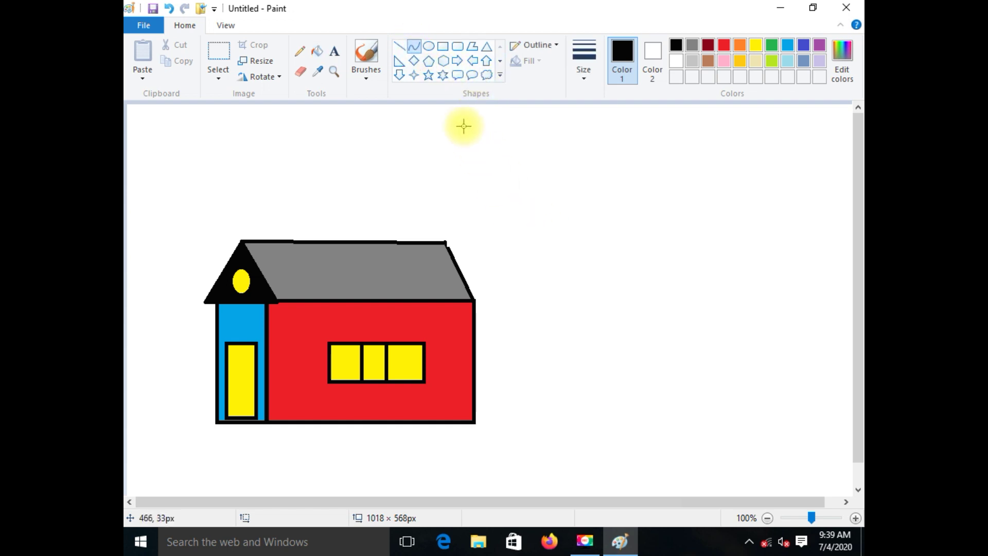
{"action": "left_click_drag", "start_coordinate": [553, 247], "coordinate": [556, 430]}
{"action": "key", "text": "Left"}
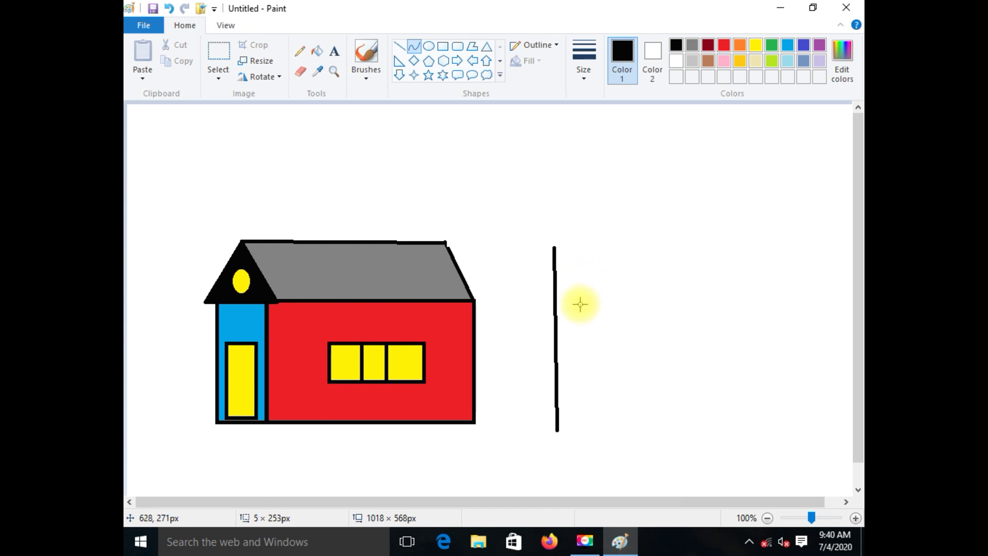
{"action": "left_click_drag", "start_coordinate": [555, 337], "coordinate": [594, 286]}
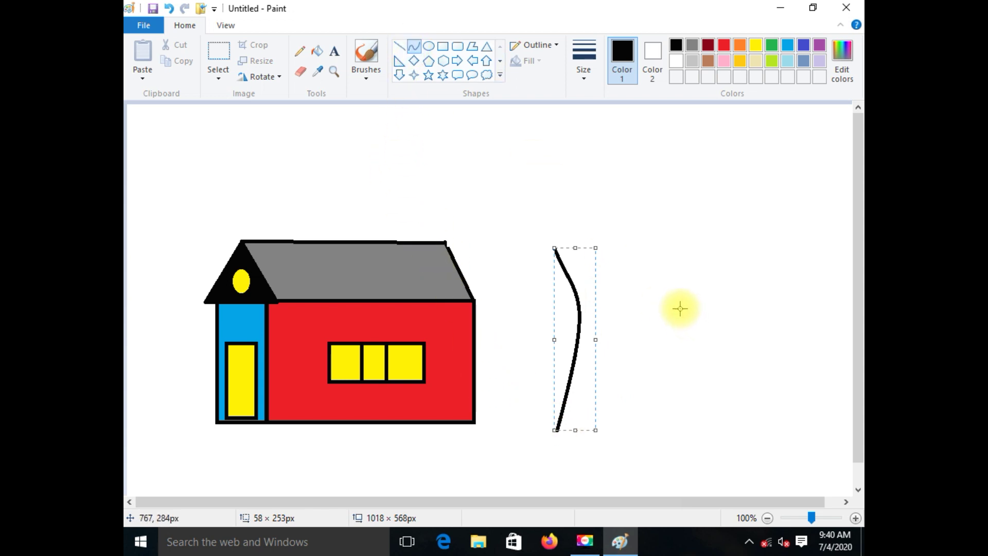
{"action": "left_click", "coordinate": [638, 248]}
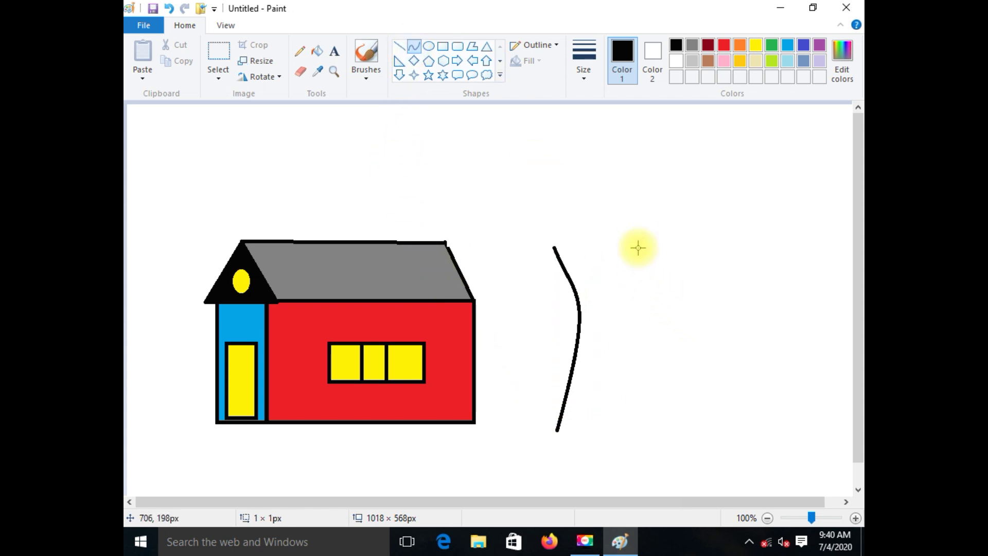
{"action": "left_click_drag", "start_coordinate": [637, 248], "coordinate": [646, 440]}
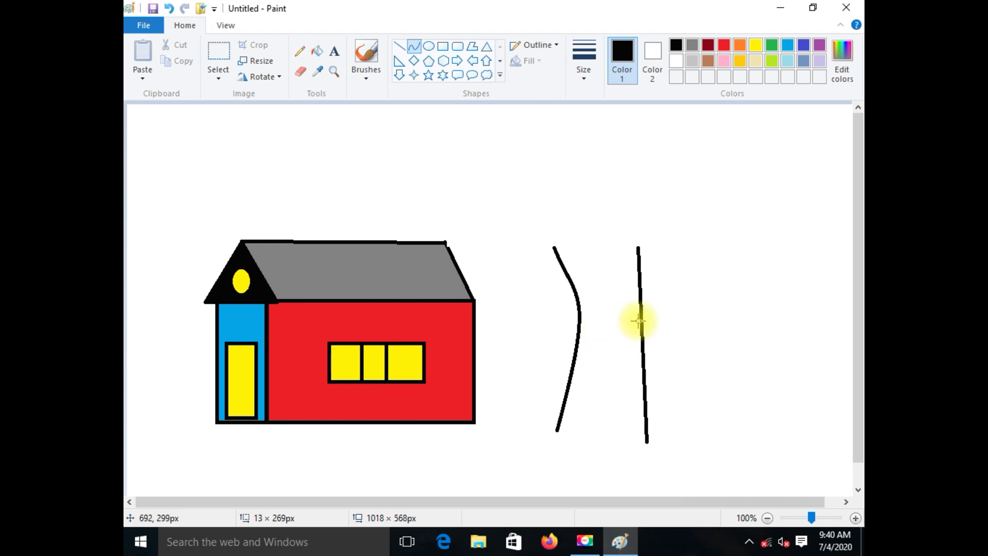
{"action": "left_click_drag", "start_coordinate": [644, 338], "coordinate": [613, 273]}
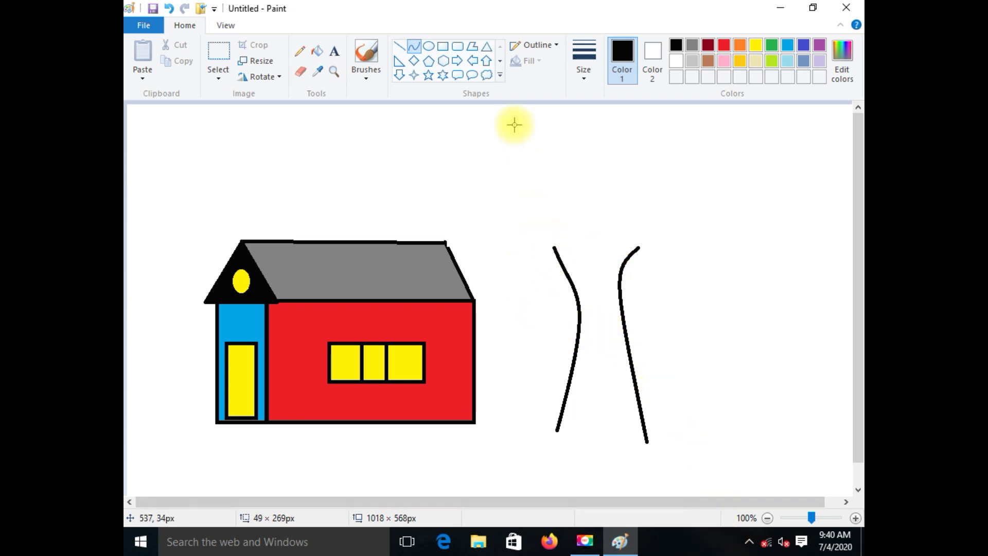
Step: Draw a V-shaped curve about 82 × 86 px between the upper ends of the trunk sides to form the branches
{"action": "left_click", "coordinate": [414, 46]}
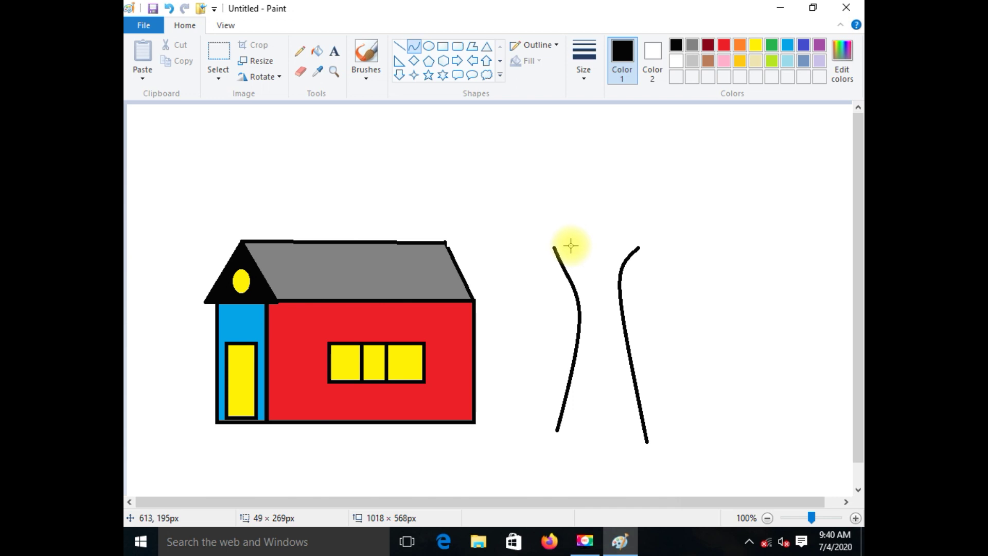
{"action": "left_click_drag", "start_coordinate": [569, 242], "coordinate": [613, 245]}
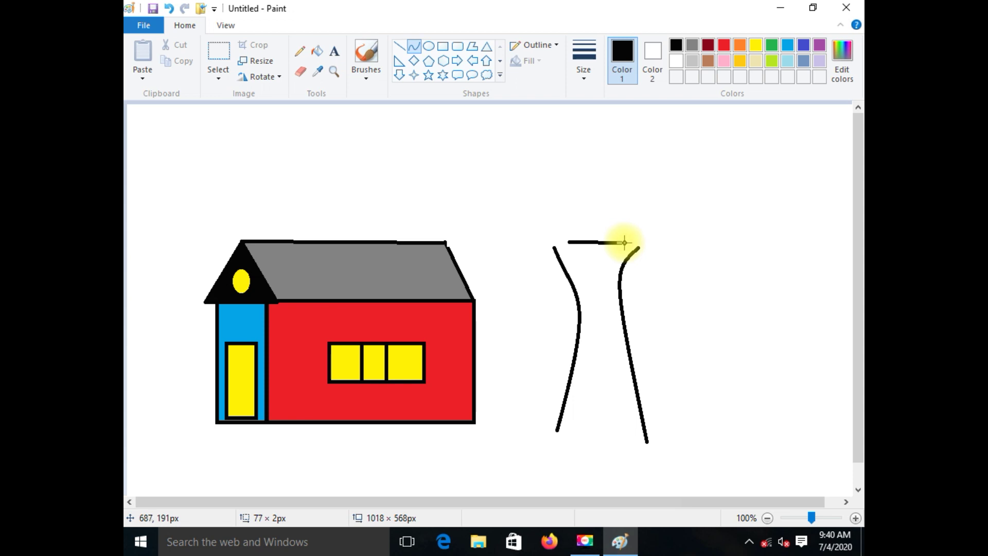
{"action": "left_click_drag", "start_coordinate": [625, 238], "coordinate": [628, 232]}
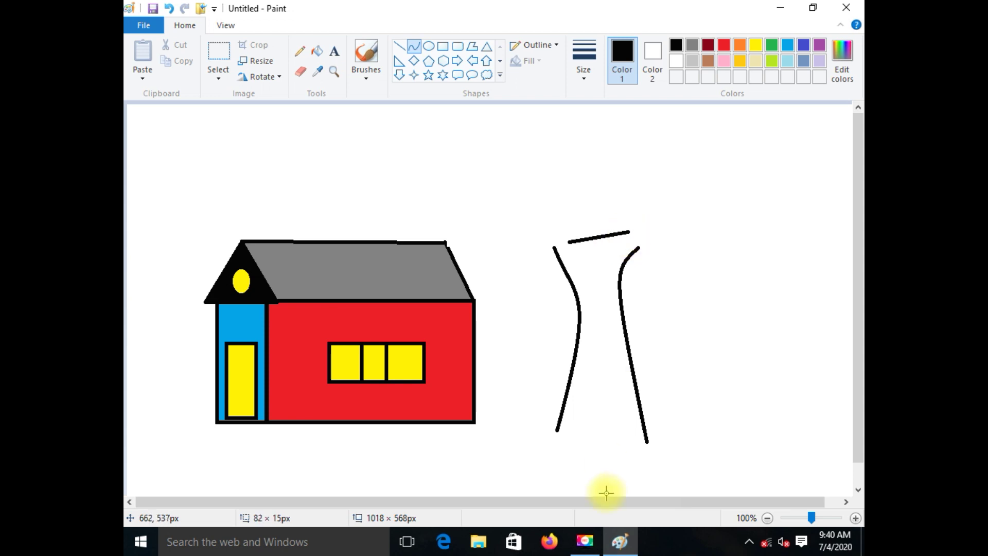
{"action": "left_click_drag", "start_coordinate": [598, 237], "coordinate": [588, 294]}
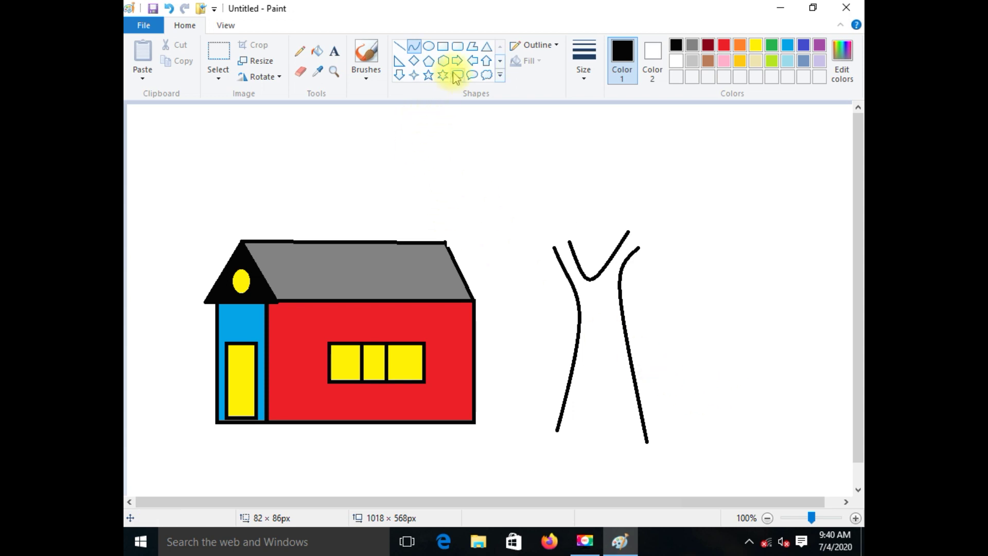
Step: Add a cloud callout as the tree crown, enlarge it to about 263 × 214 px and place it on the branches
{"action": "left_click", "coordinate": [485, 76]}
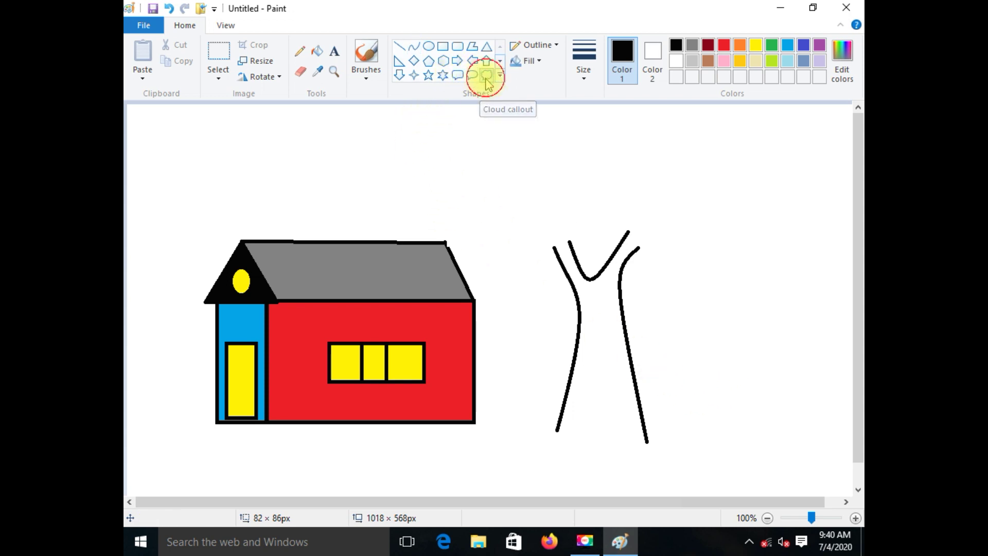
{"action": "left_click_drag", "start_coordinate": [438, 124], "coordinate": [598, 233]}
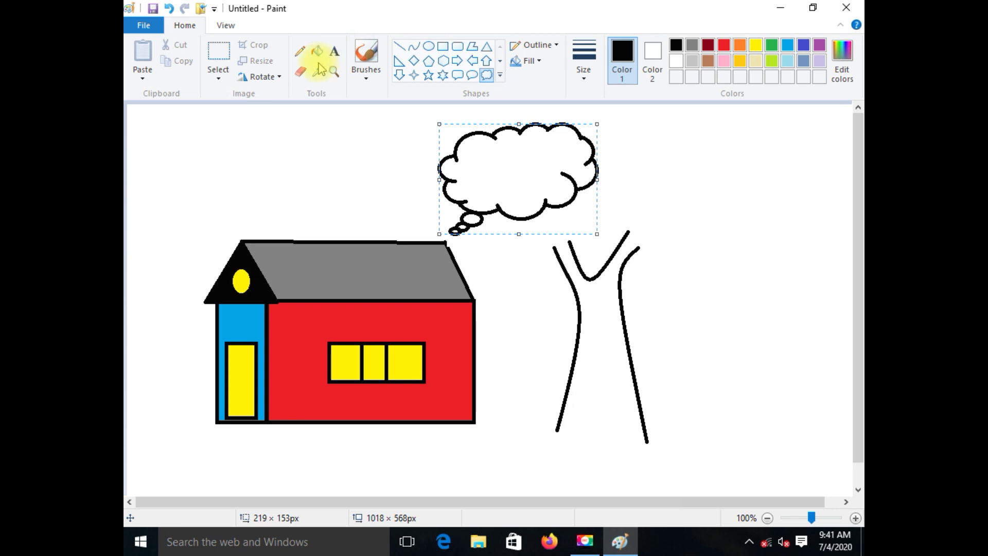
{"action": "left_click_drag", "start_coordinate": [501, 170], "coordinate": [571, 199]}
{"action": "left_click_drag", "start_coordinate": [667, 155], "coordinate": [699, 112]}
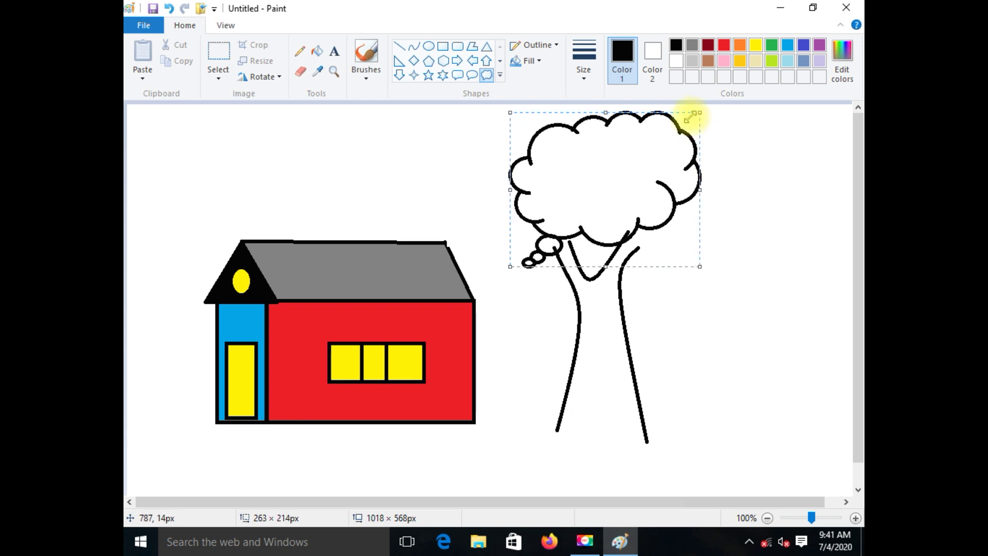
{"action": "left_click_drag", "start_coordinate": [611, 179], "coordinate": [600, 190]}
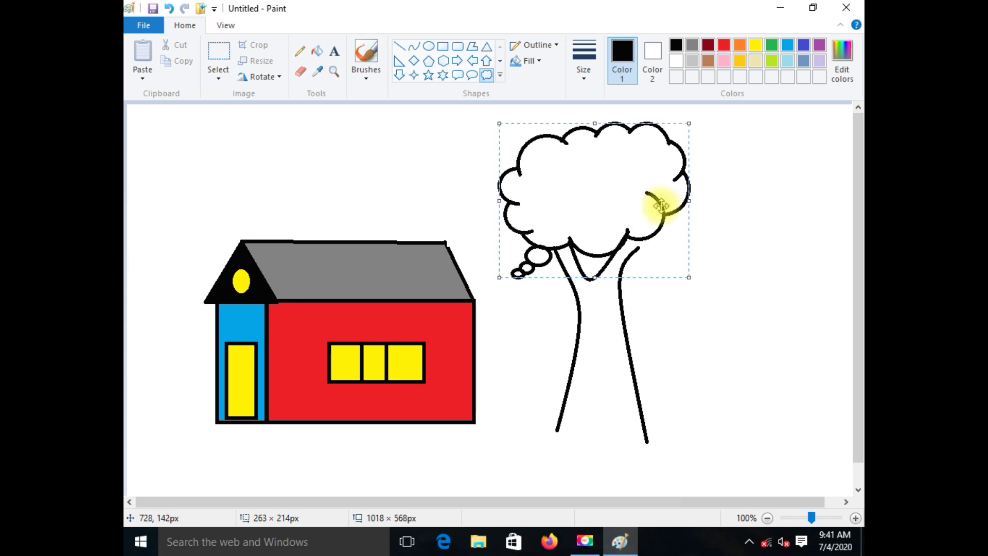
Step: Erase the callout's tail bubbles below the tree crown
{"action": "left_click", "coordinate": [298, 76]}
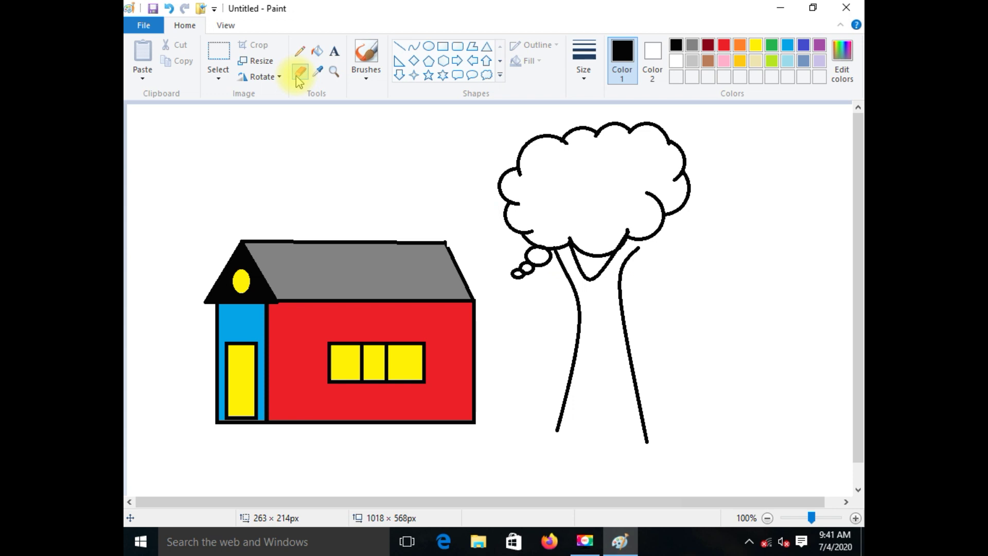
{"action": "left_click", "coordinate": [300, 73]}
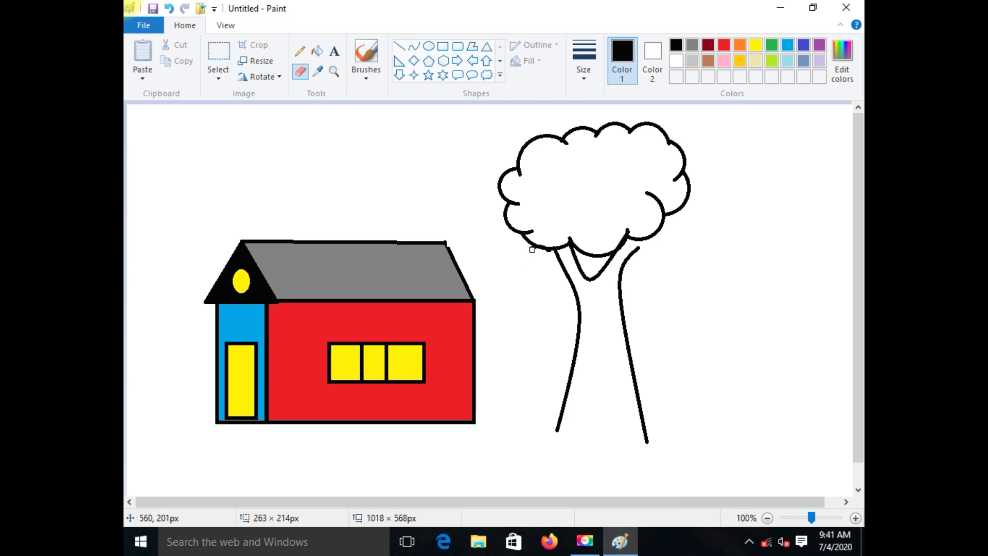
{"action": "left_click", "coordinate": [486, 75]}
{"action": "key", "text": "Delete"}
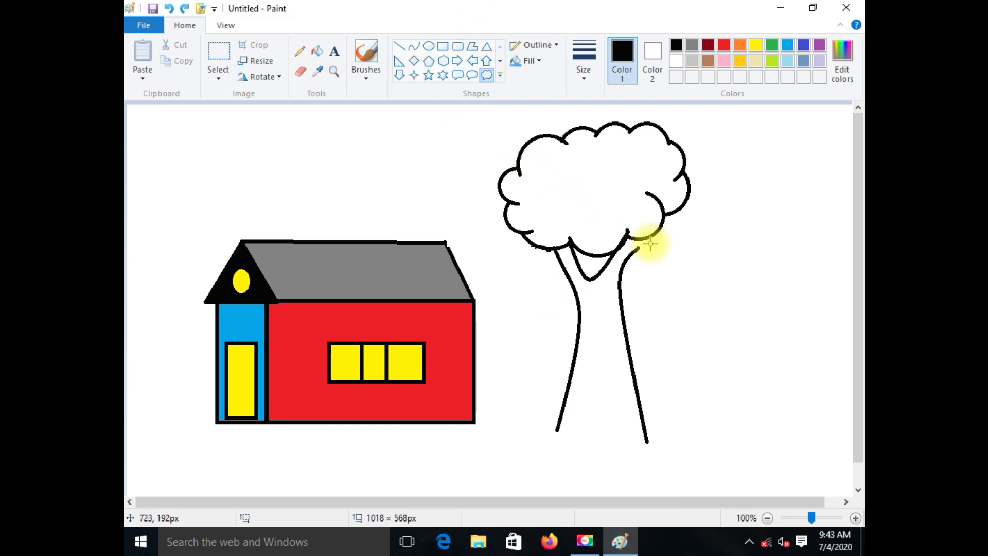
Step: Connect the upper end of the right trunk side to the crown with a straight line about 16 × 16 px
{"action": "left_click", "coordinate": [399, 47]}
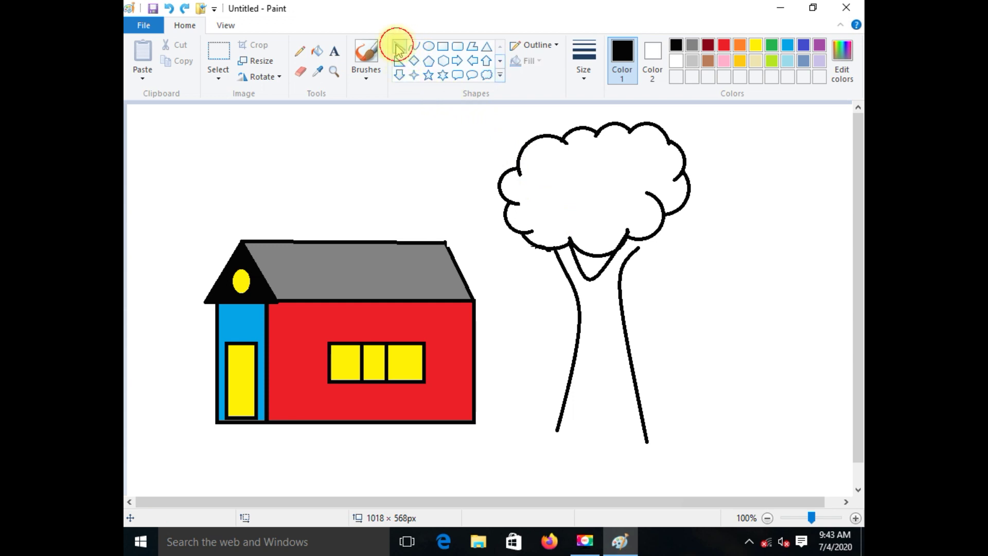
{"action": "left_click_drag", "start_coordinate": [646, 238], "coordinate": [638, 246]}
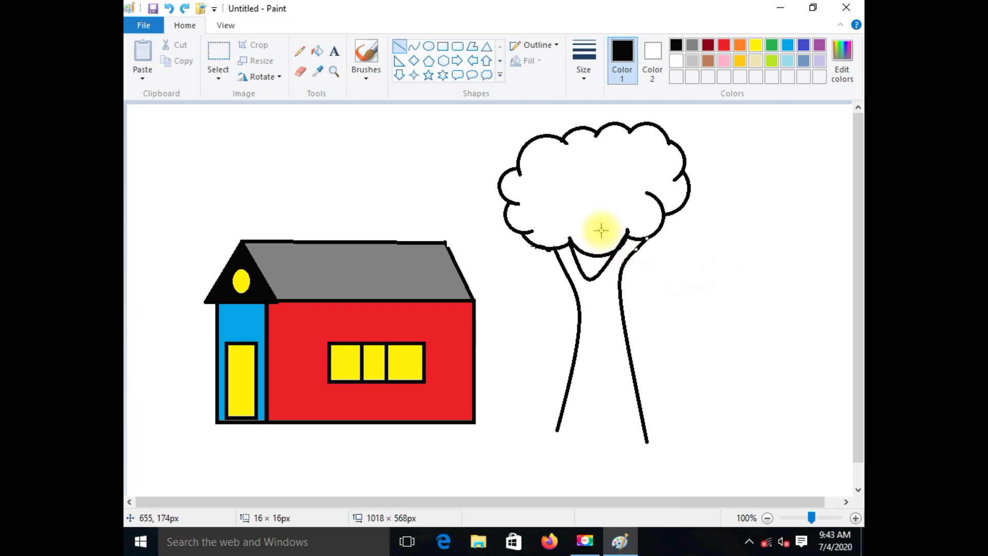
{"action": "left_click", "coordinate": [471, 199]}
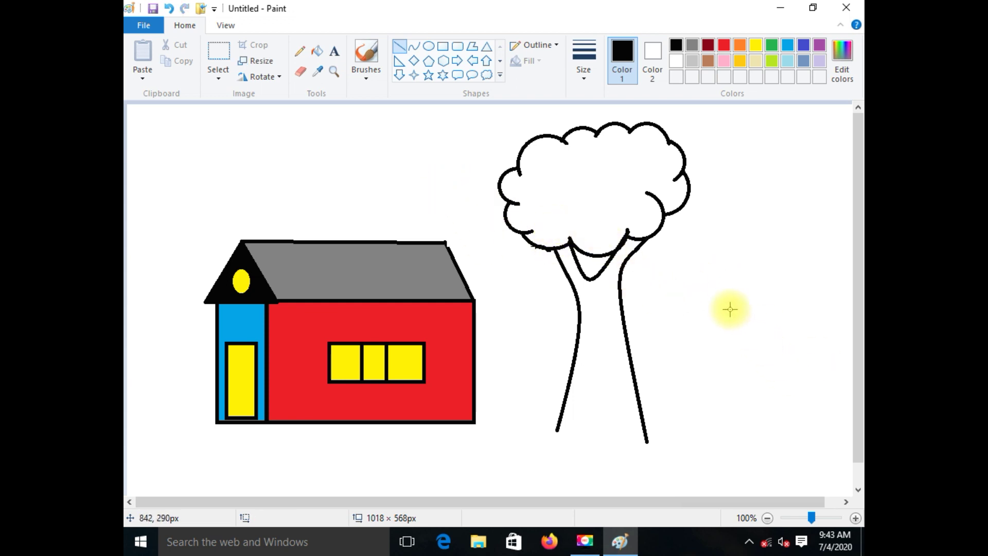
Step: Fill the tree crown with green
{"action": "left_click", "coordinate": [772, 47]}
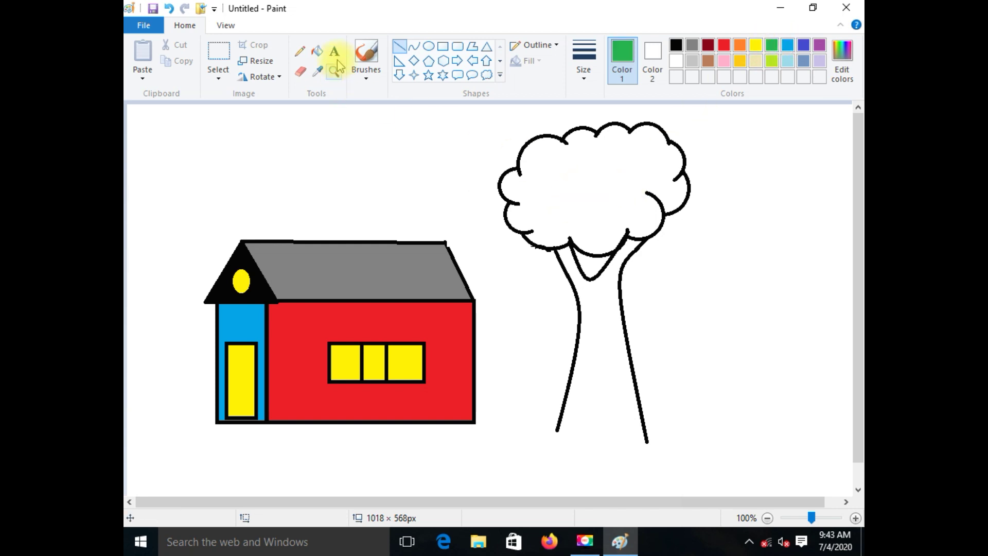
{"action": "left_click", "coordinate": [316, 53]}
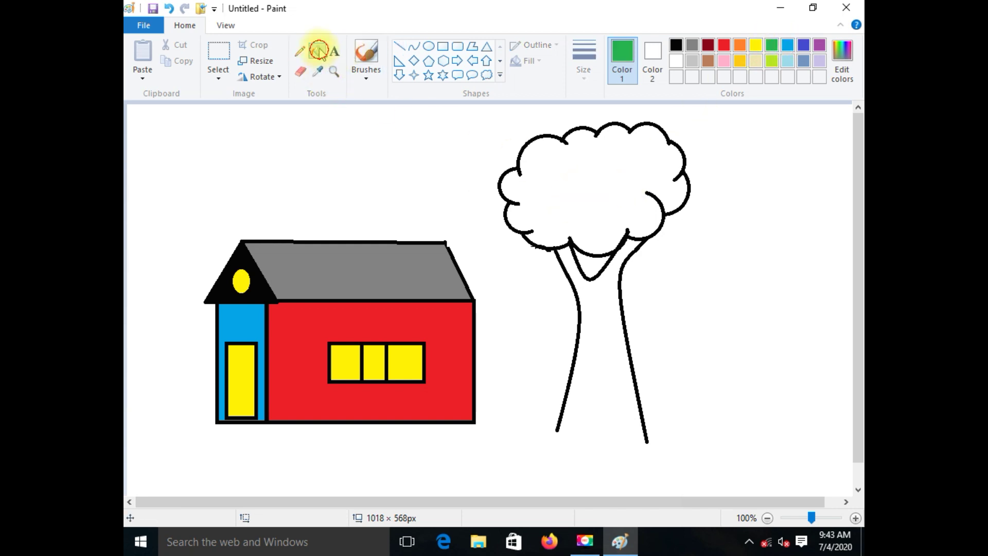
{"action": "left_click", "coordinate": [766, 46]}
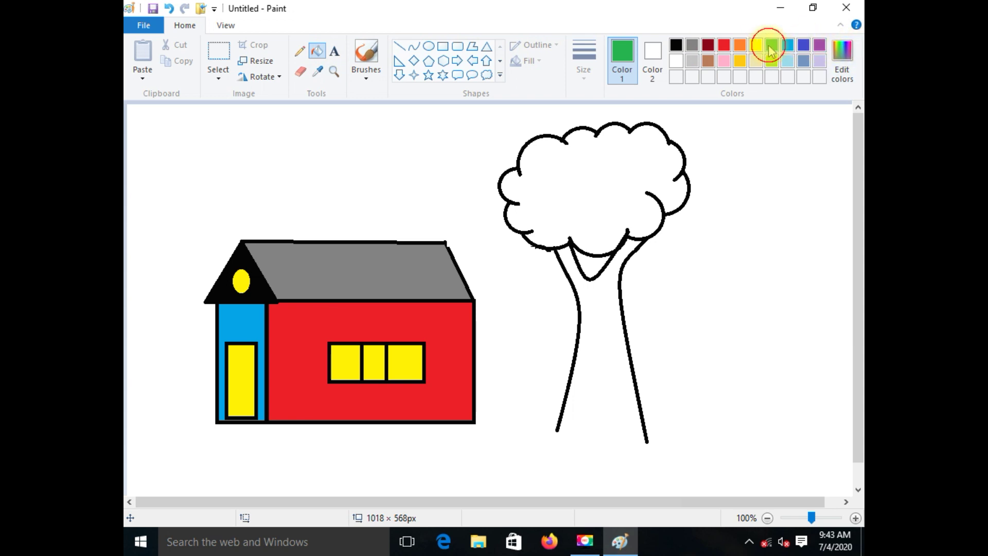
{"action": "left_click", "coordinate": [608, 179]}
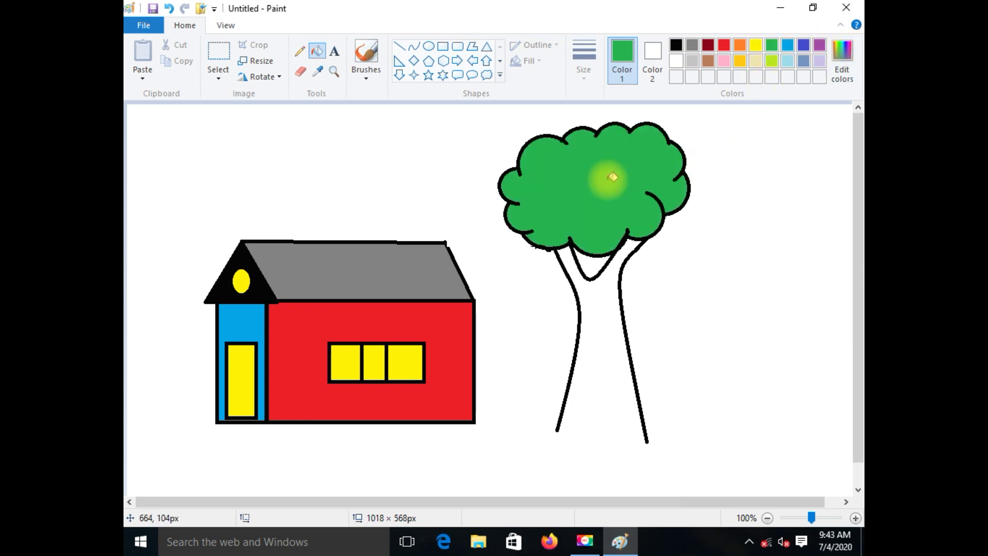
Step: Draw a green curved ground line about 299 × 54 px beneath the tree, bowed upward to meet both trunk sides
{"action": "left_click", "coordinate": [414, 50]}
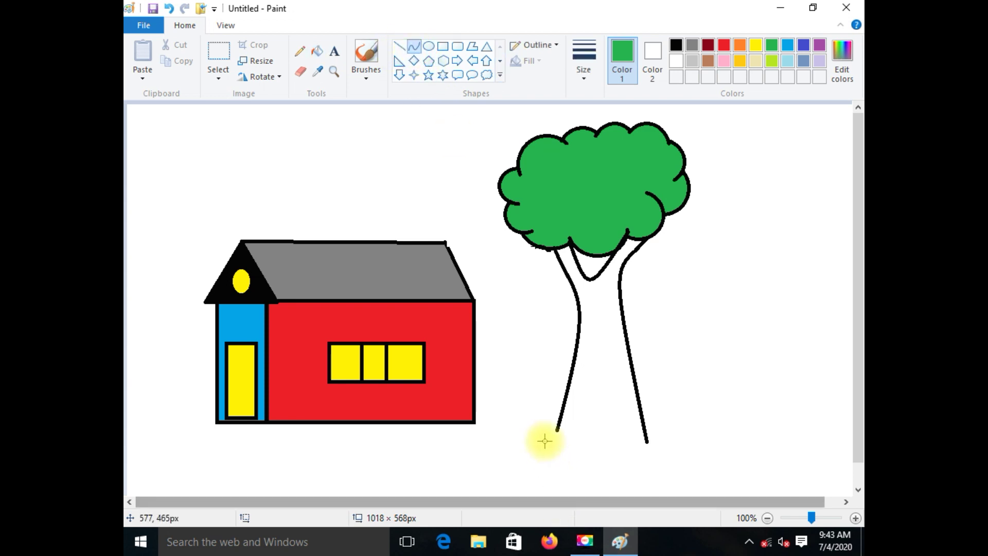
{"action": "left_click_drag", "start_coordinate": [498, 430], "coordinate": [715, 466]}
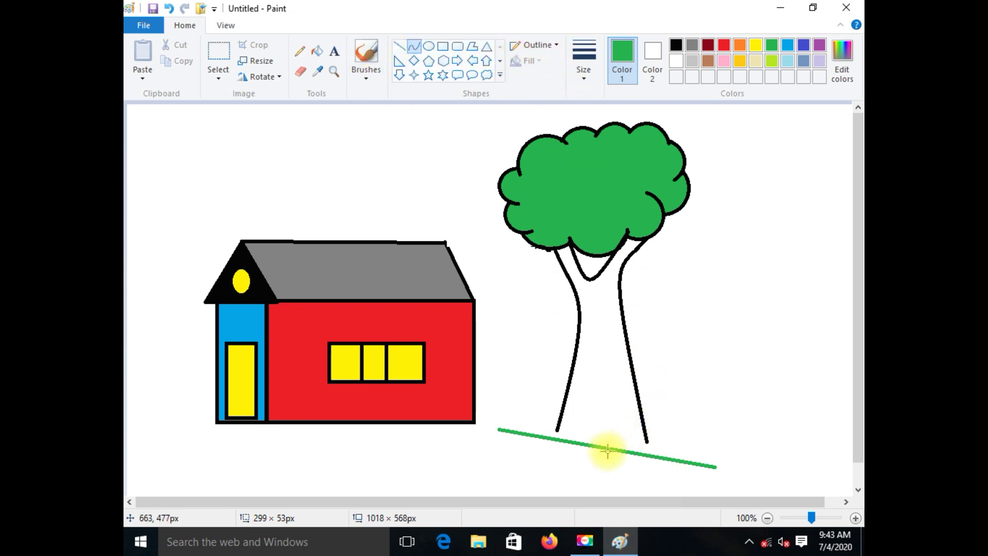
{"action": "left_click_drag", "start_coordinate": [607, 450], "coordinate": [607, 429]}
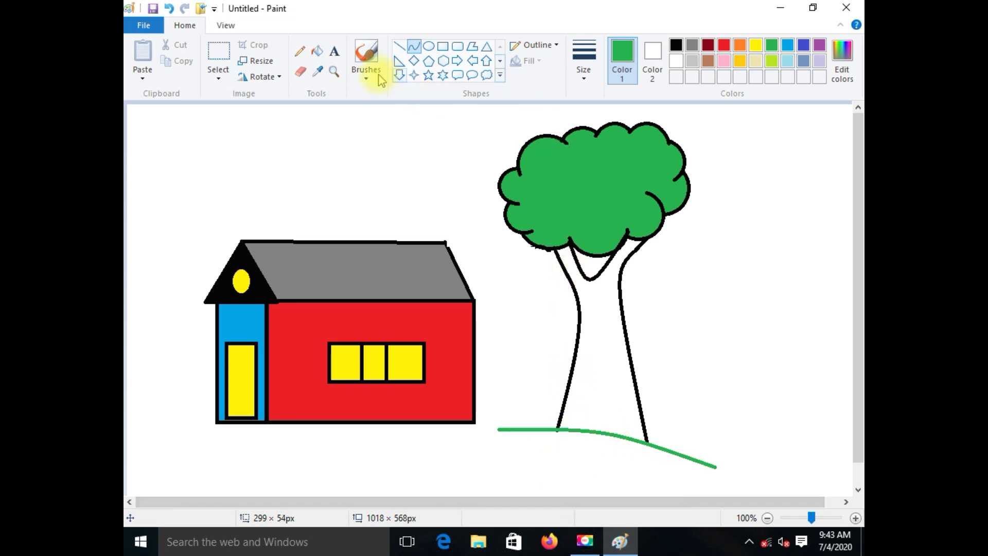
Step: Fill the tree trunk and its branches with brown
{"action": "left_click", "coordinate": [312, 54]}
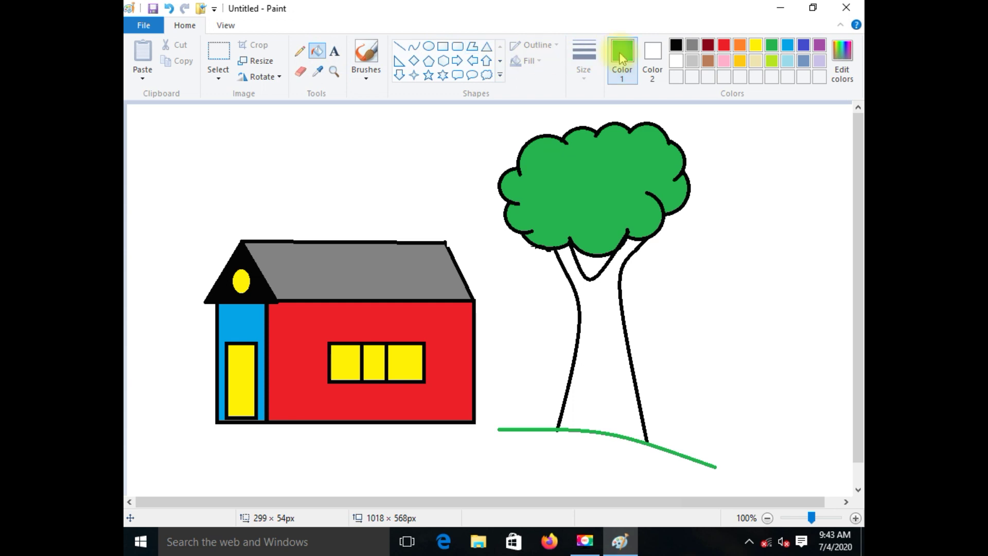
{"action": "left_click", "coordinate": [707, 60]}
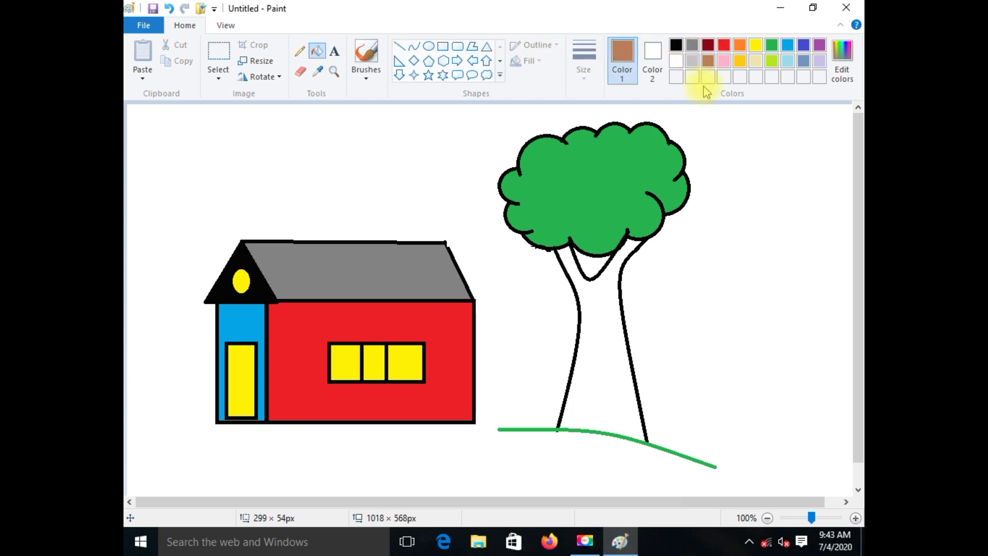
{"action": "left_click", "coordinate": [604, 325]}
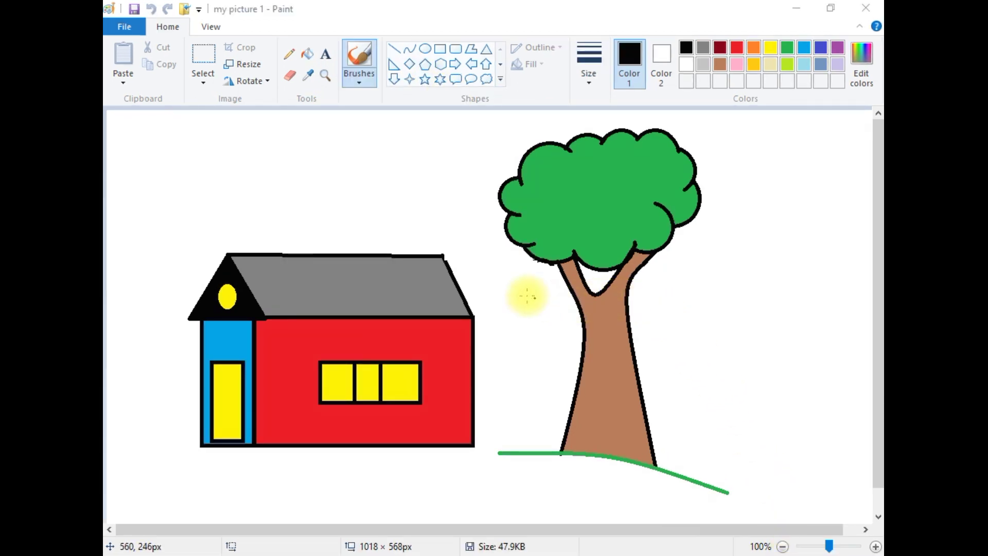
Step: Try to save the picture as a JPEG on the Desktop under the name "my name is *******"
{"action": "left_click", "coordinate": [123, 27]}
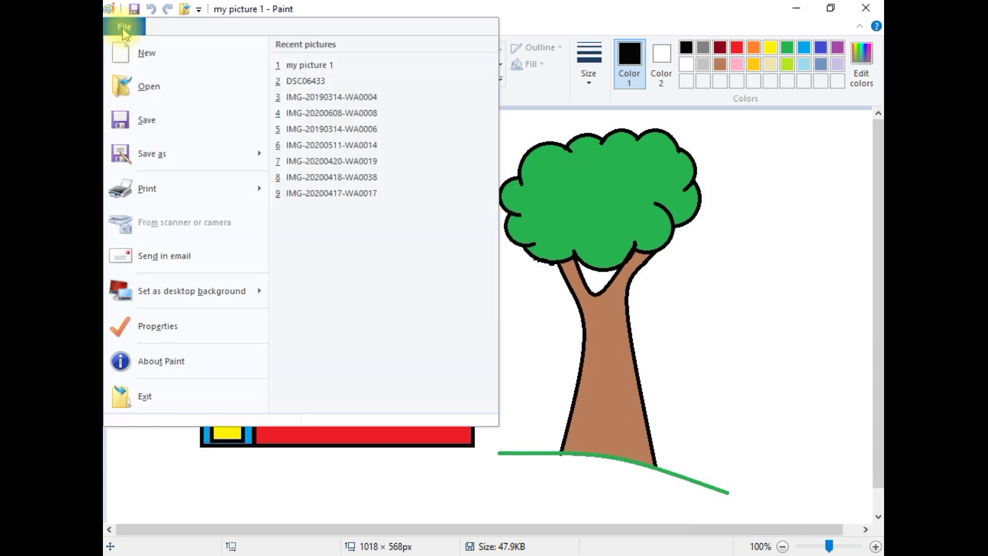
{"action": "mouse_move", "coordinate": [161, 167]}
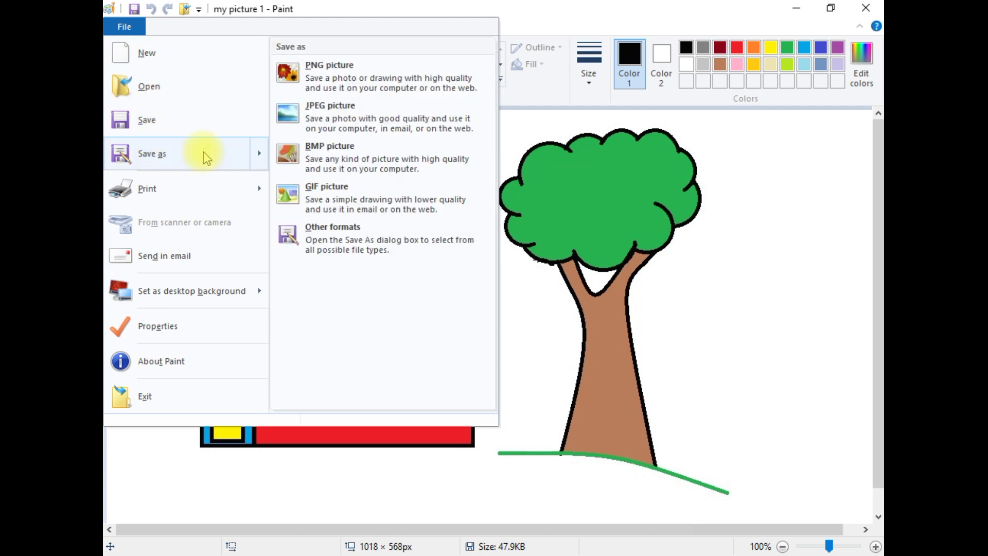
{"action": "left_click", "coordinate": [340, 112]}
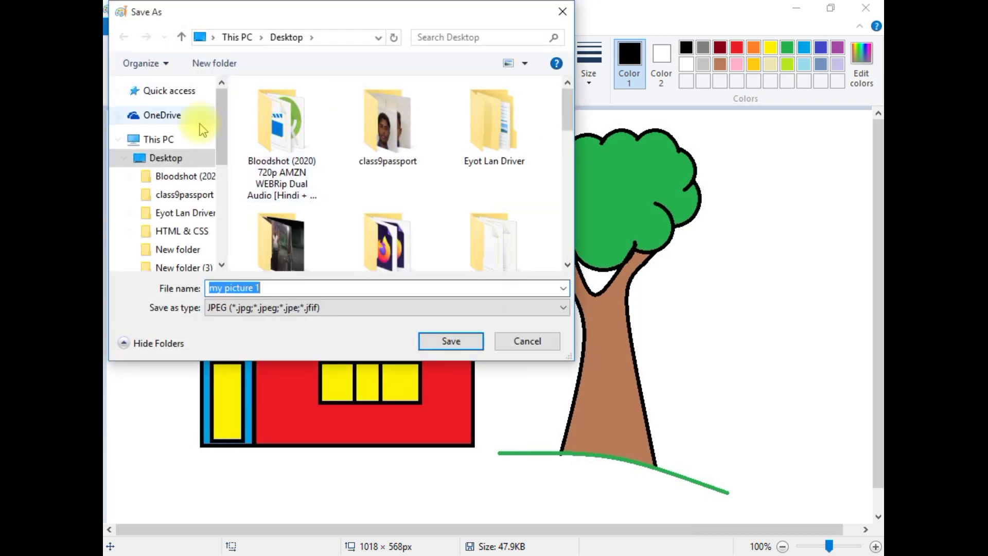
{"action": "left_click", "coordinate": [170, 157]}
{"action": "left_click", "coordinate": [288, 288]}
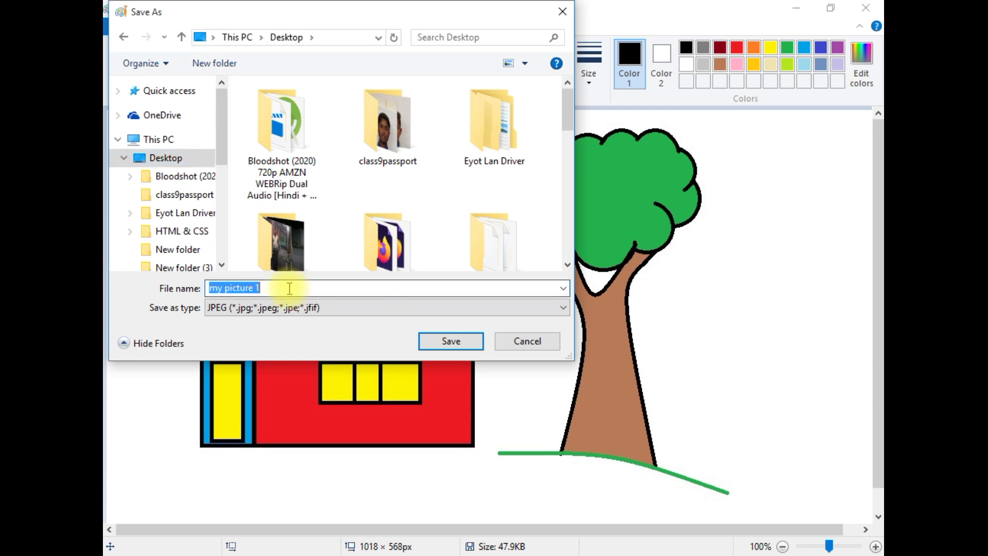
{"action": "key", "text": "BackSpace"}
{"action": "type", "text": "my nam"}
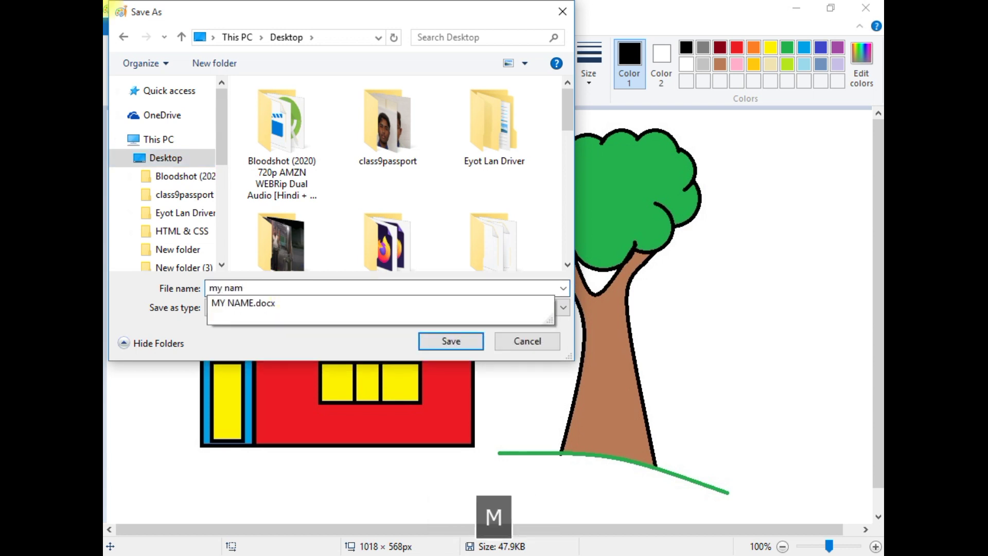
{"action": "type", "text": "e "}
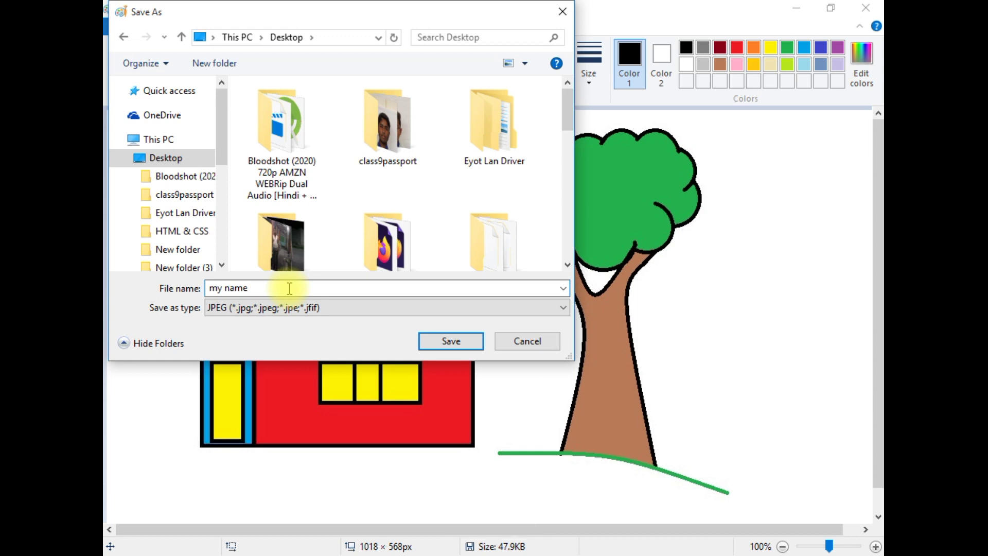
{"action": "type", "text": "is"}
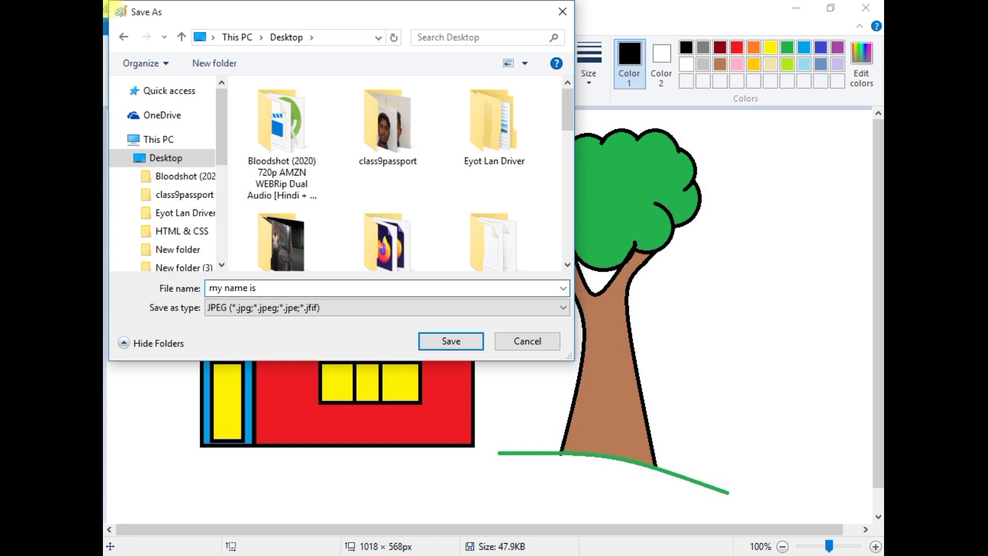
{"action": "key", "text": "shift+8"}
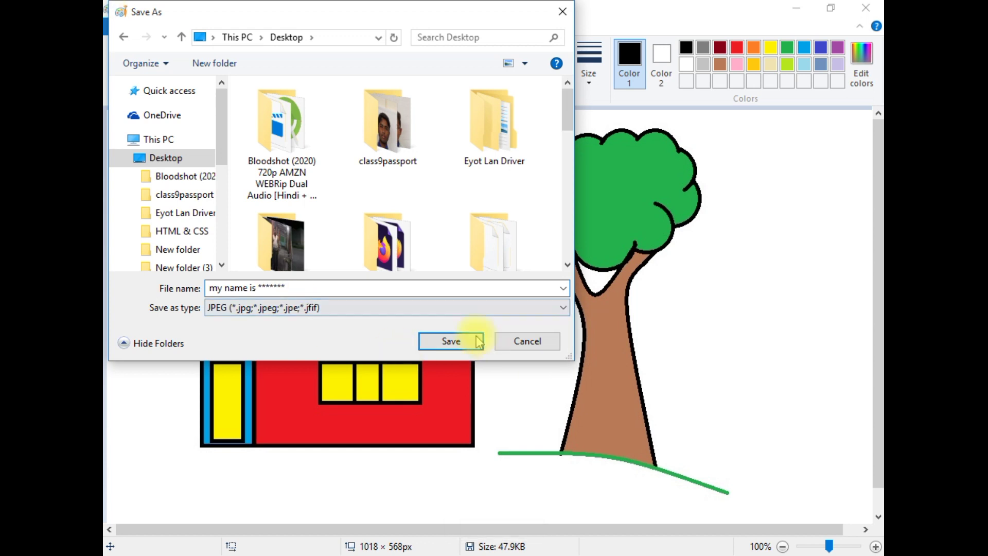
{"action": "left_click", "coordinate": [451, 341]}
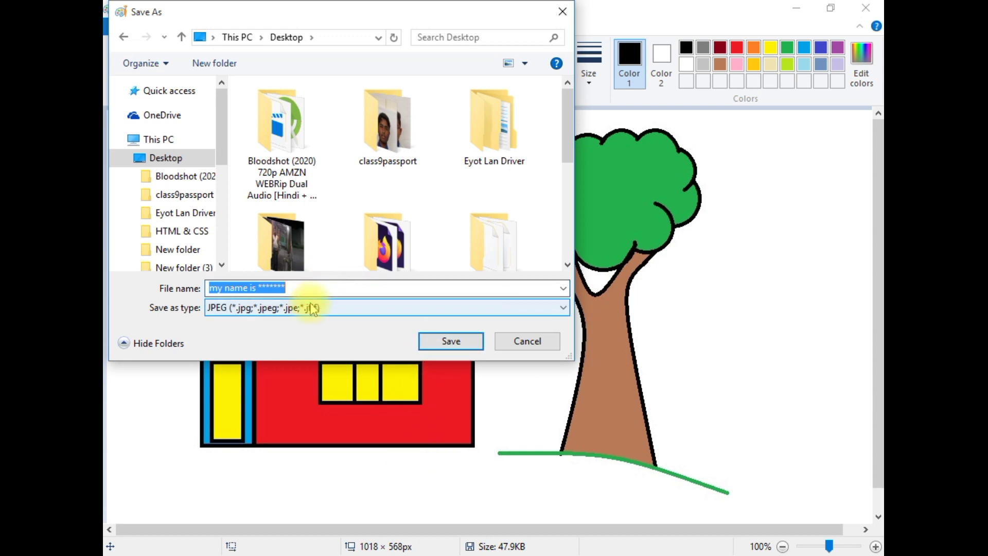
Step: Remove the asterisks from the file name and save the picture as "my name is"
{"action": "left_click", "coordinate": [310, 286]}
{"action": "key", "text": "BackSpace"}
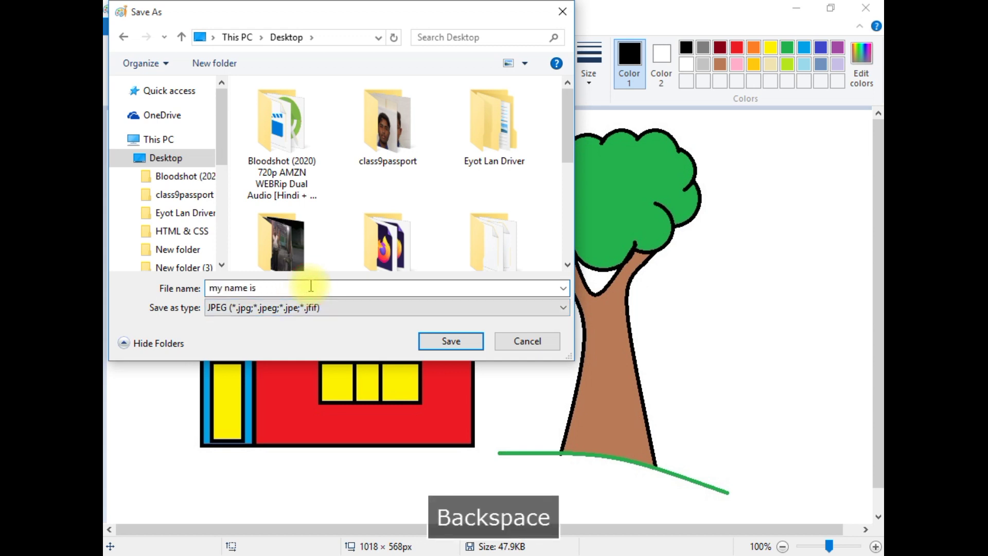
{"action": "left_click", "coordinate": [445, 341]}
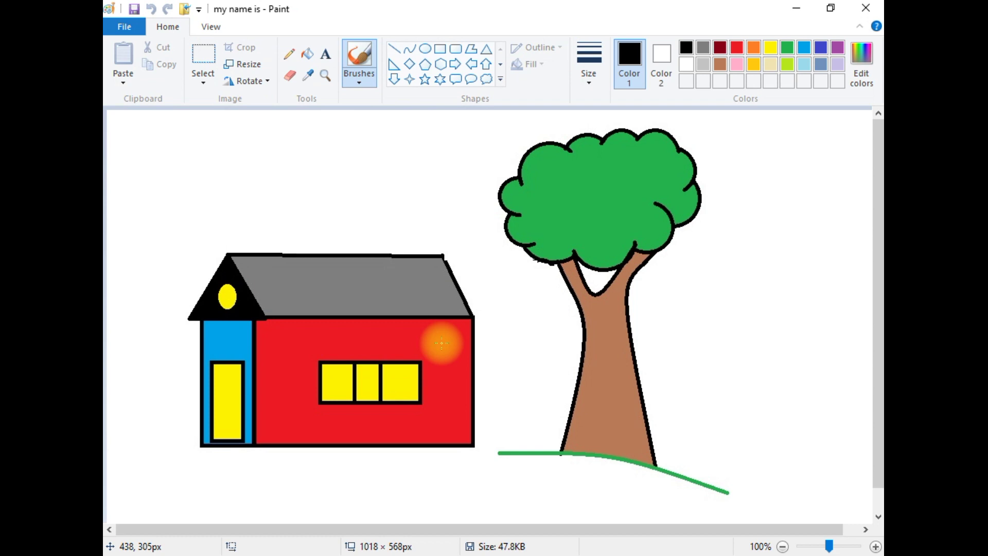
Step: Close Paint and refresh the desktop
{"action": "left_click", "coordinate": [873, 9]}
{"action": "right_click", "coordinate": [682, 112]}
{"action": "left_click", "coordinate": [697, 158]}
{"action": "right_click", "coordinate": [675, 154]}
{"action": "left_click", "coordinate": [715, 198]}
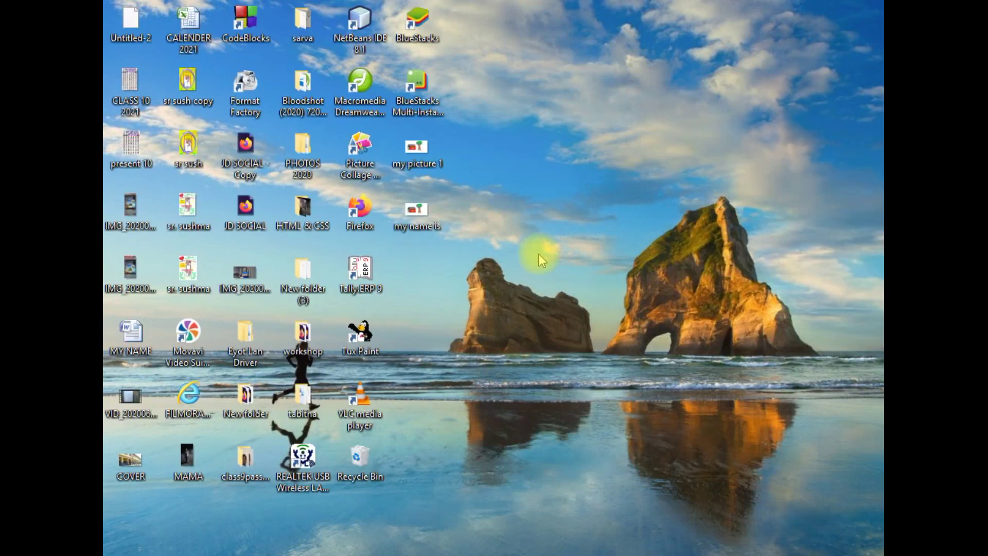
Step: Open the saved picture "my name is" from the desktop in Photos, and close it after viewing
{"action": "double_click", "coordinate": [423, 218]}
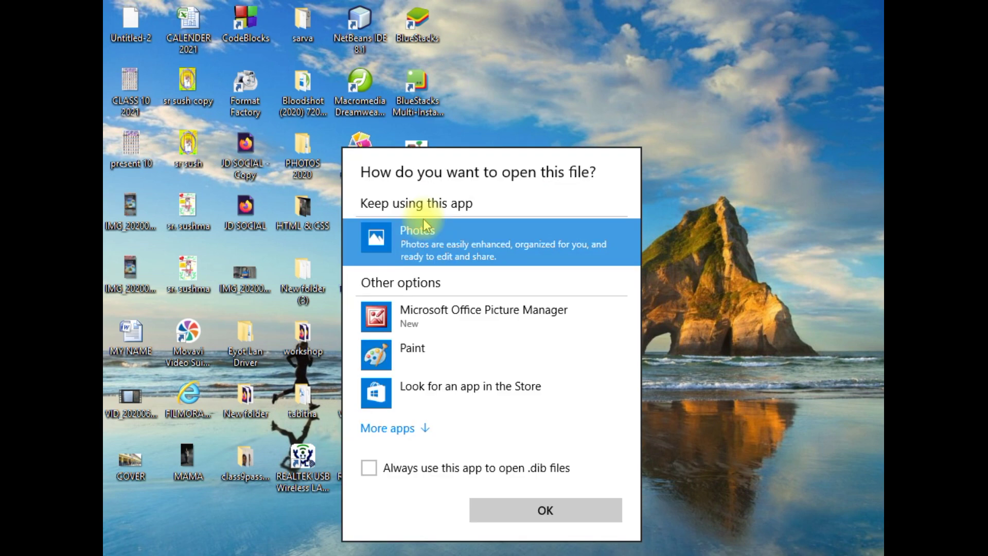
{"action": "left_click", "coordinate": [774, 196]}
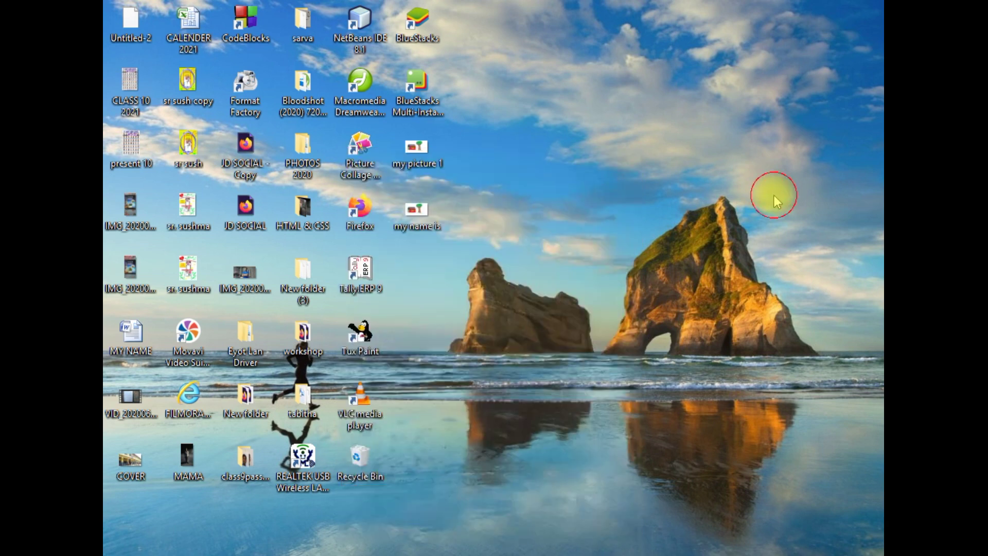
{"action": "right_click", "coordinate": [426, 222]}
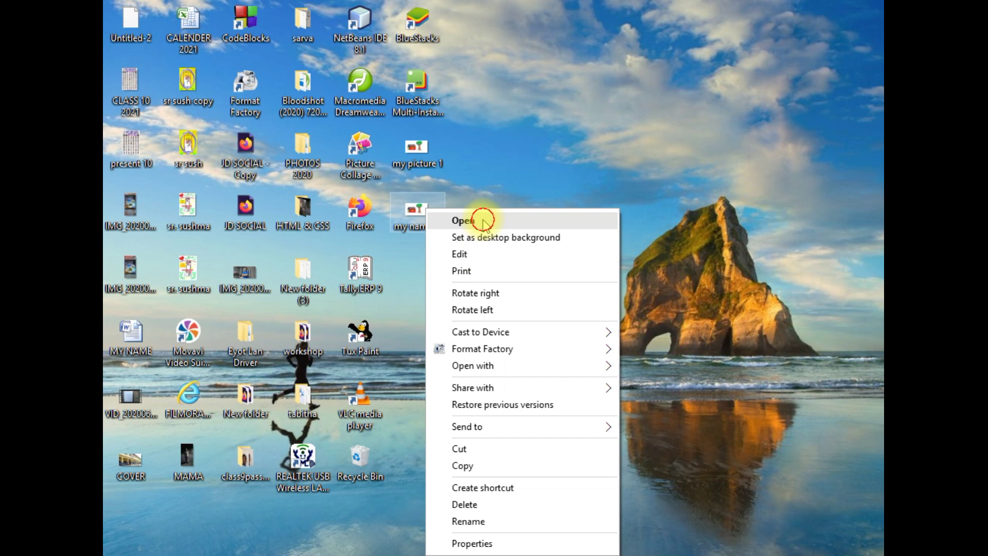
{"action": "left_click", "coordinate": [483, 219]}
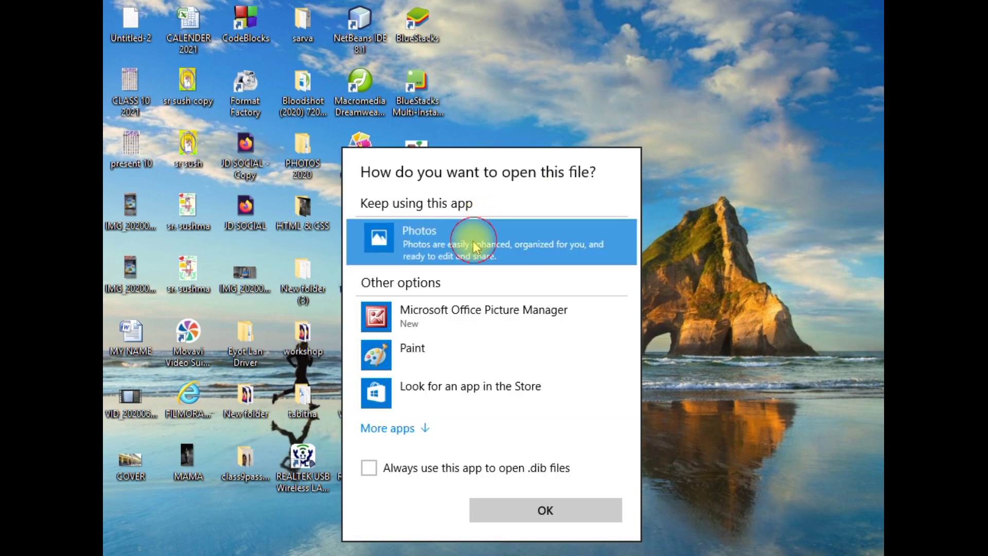
{"action": "left_click", "coordinate": [539, 511]}
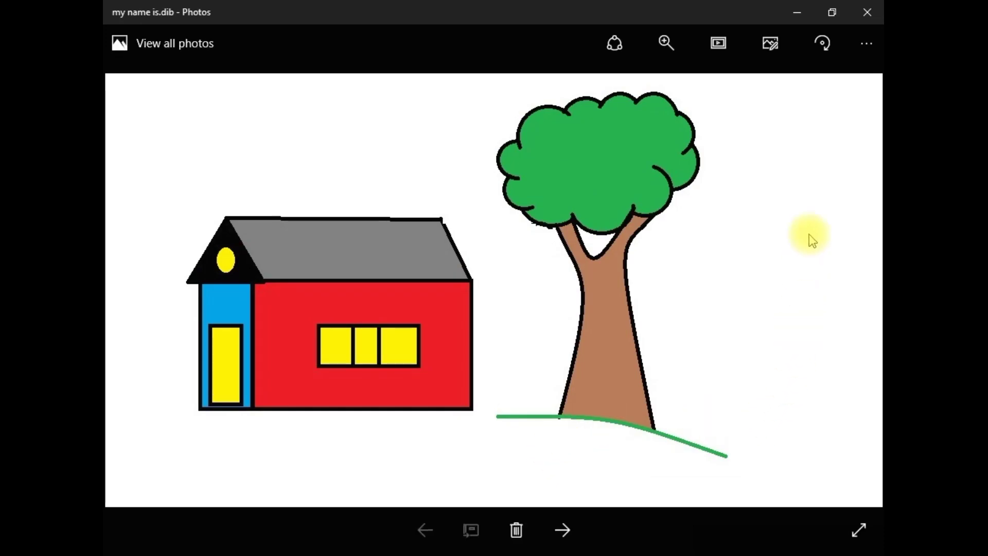
{"action": "left_click", "coordinate": [860, 15]}
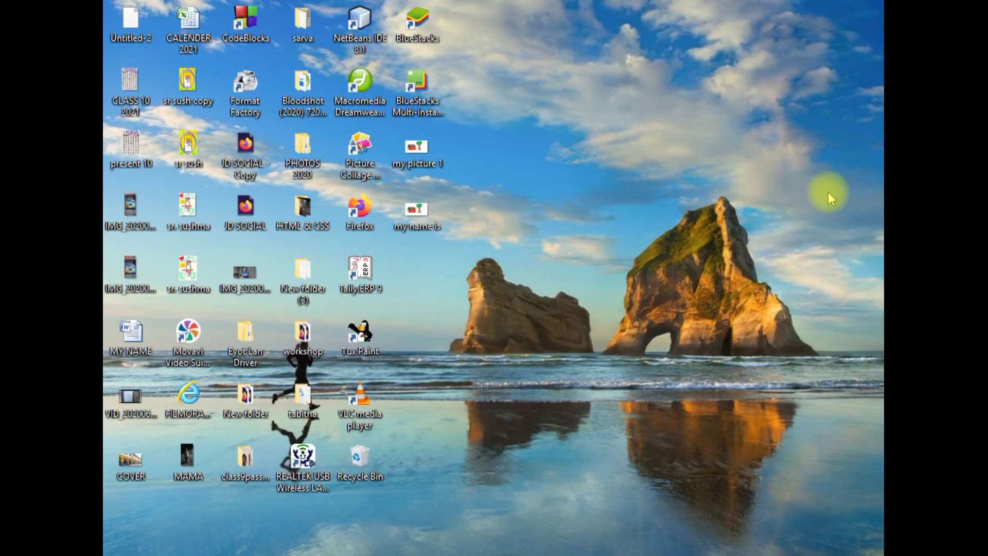
{"action": "right_click", "coordinate": [639, 205]}
{"action": "left_click", "coordinate": [659, 251]}
{"action": "right_click", "coordinate": [634, 165]}
{"action": "left_click", "coordinate": [658, 211]}
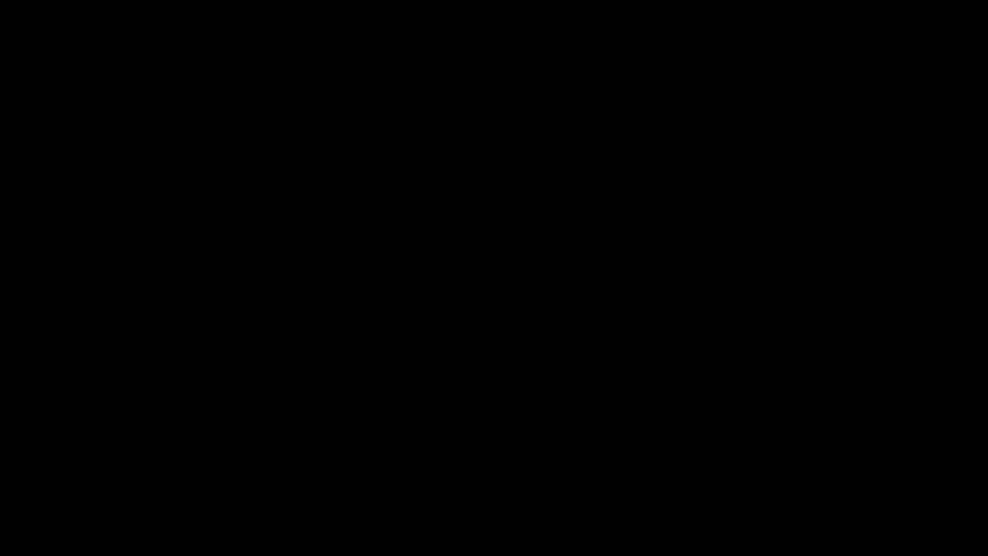